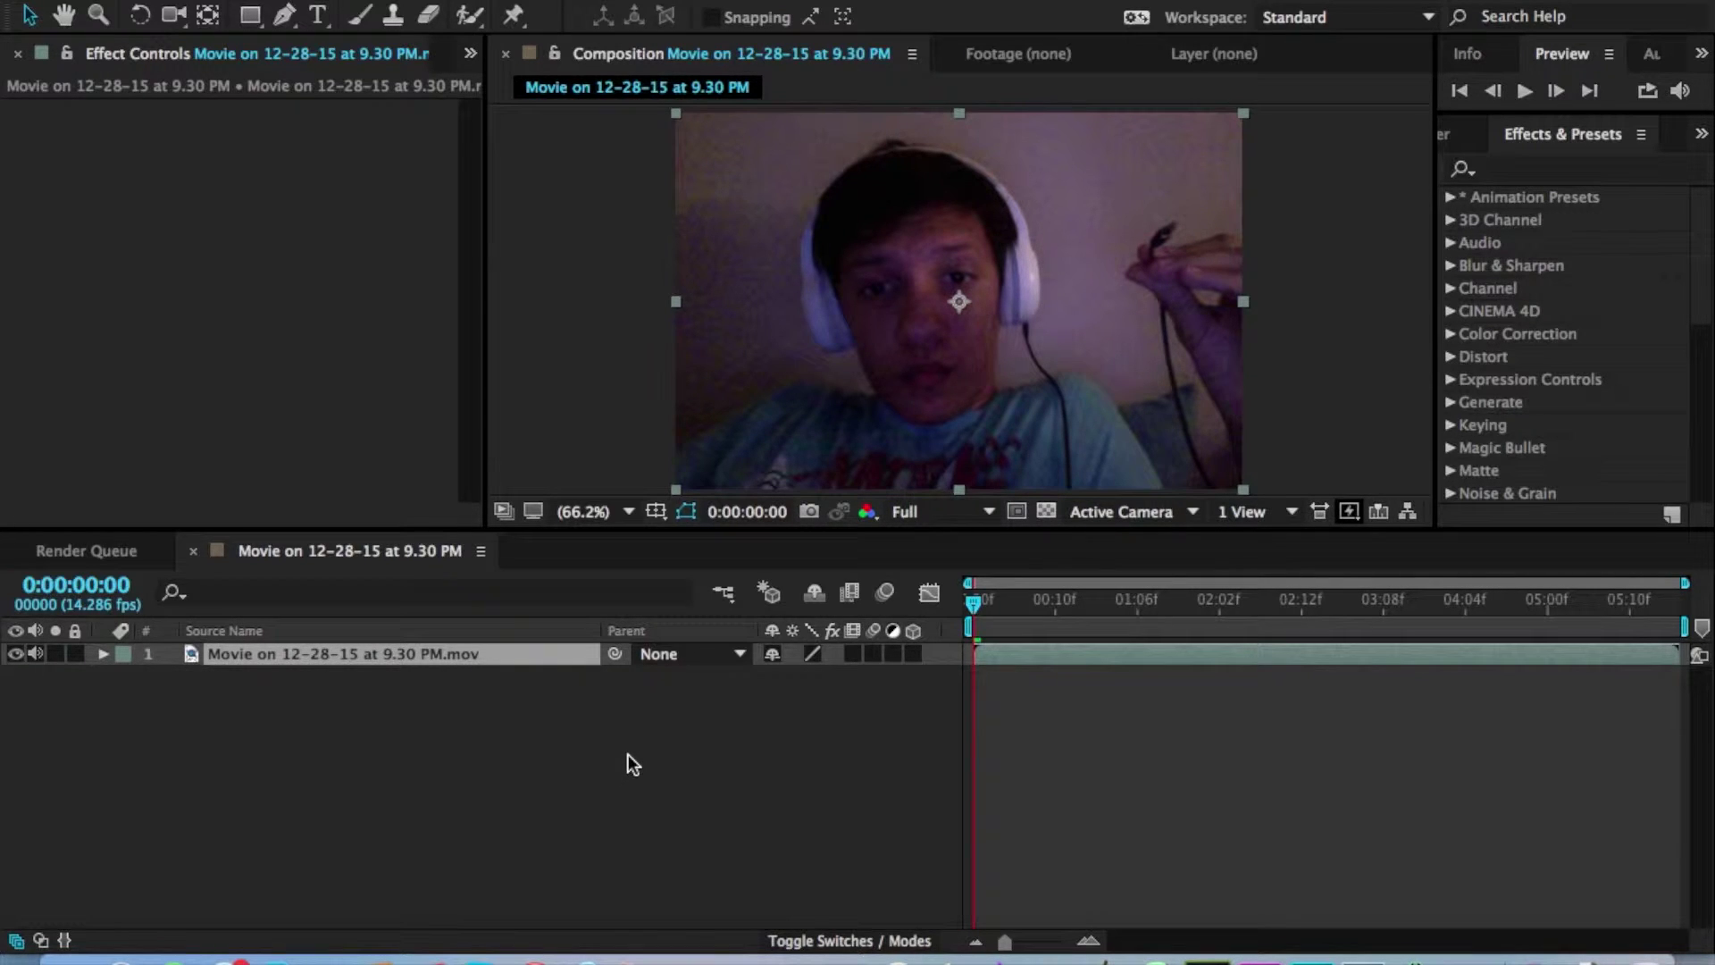
# Rename the webcam clip layer to 'Noise Reducion'.
pyautogui.click(539, 662)
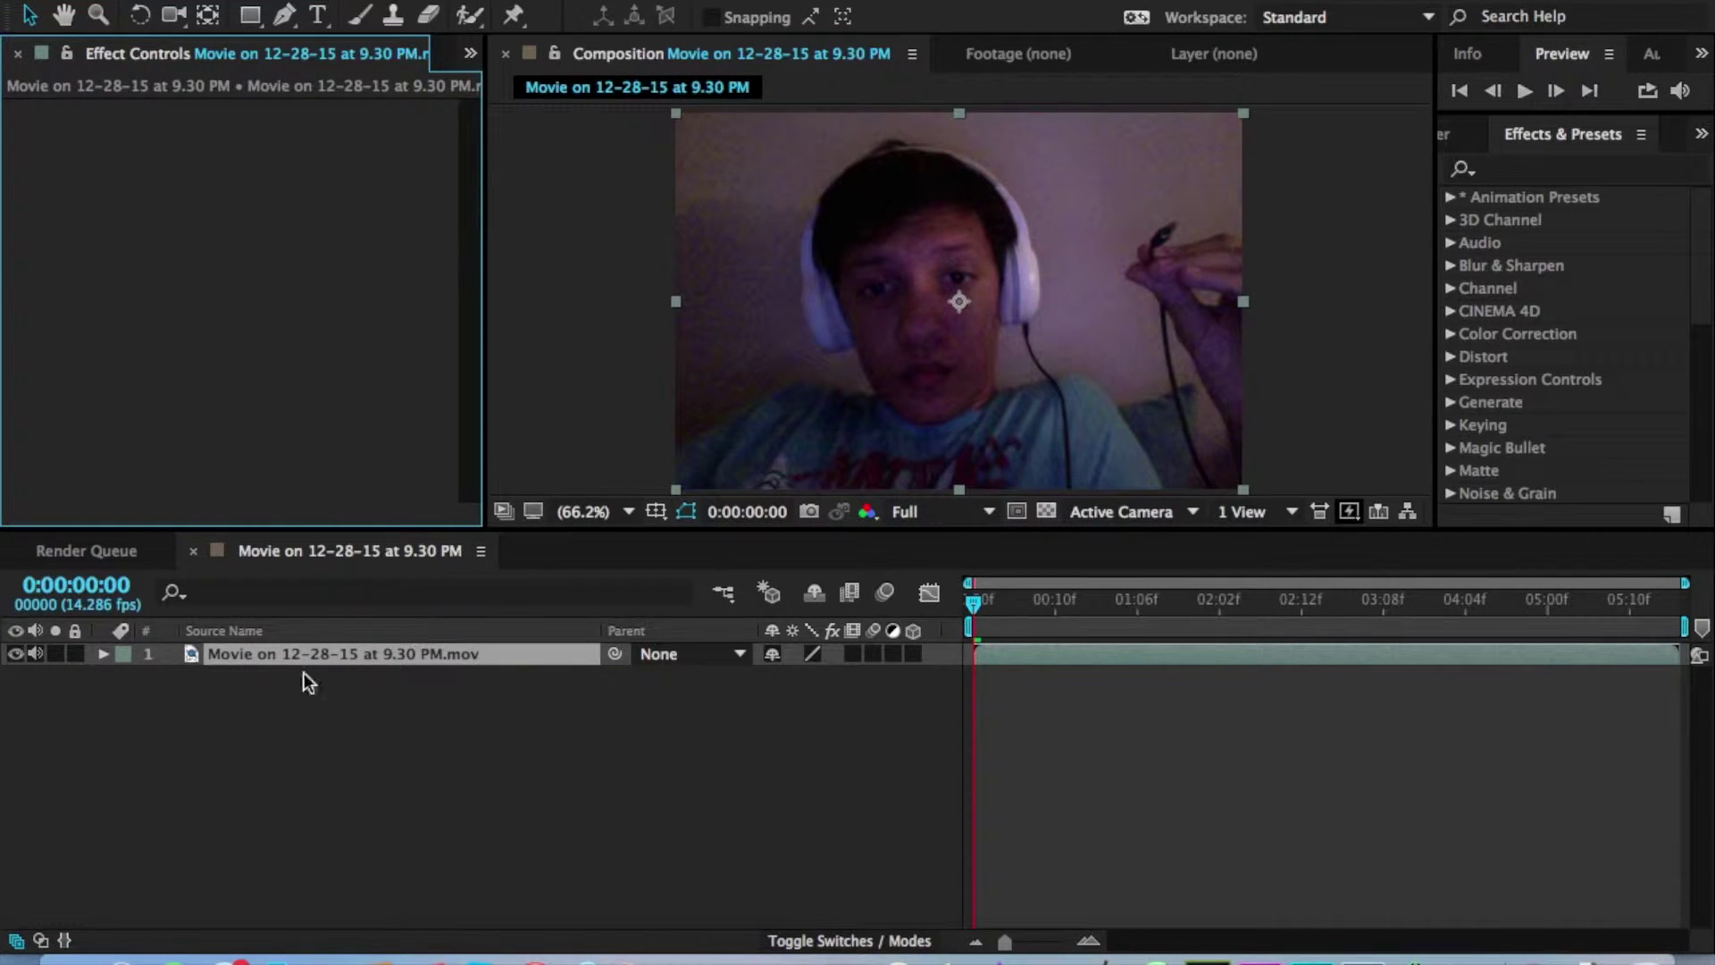
pyautogui.click(371, 647)
pyautogui.press('Return')
pyautogui.write('De')
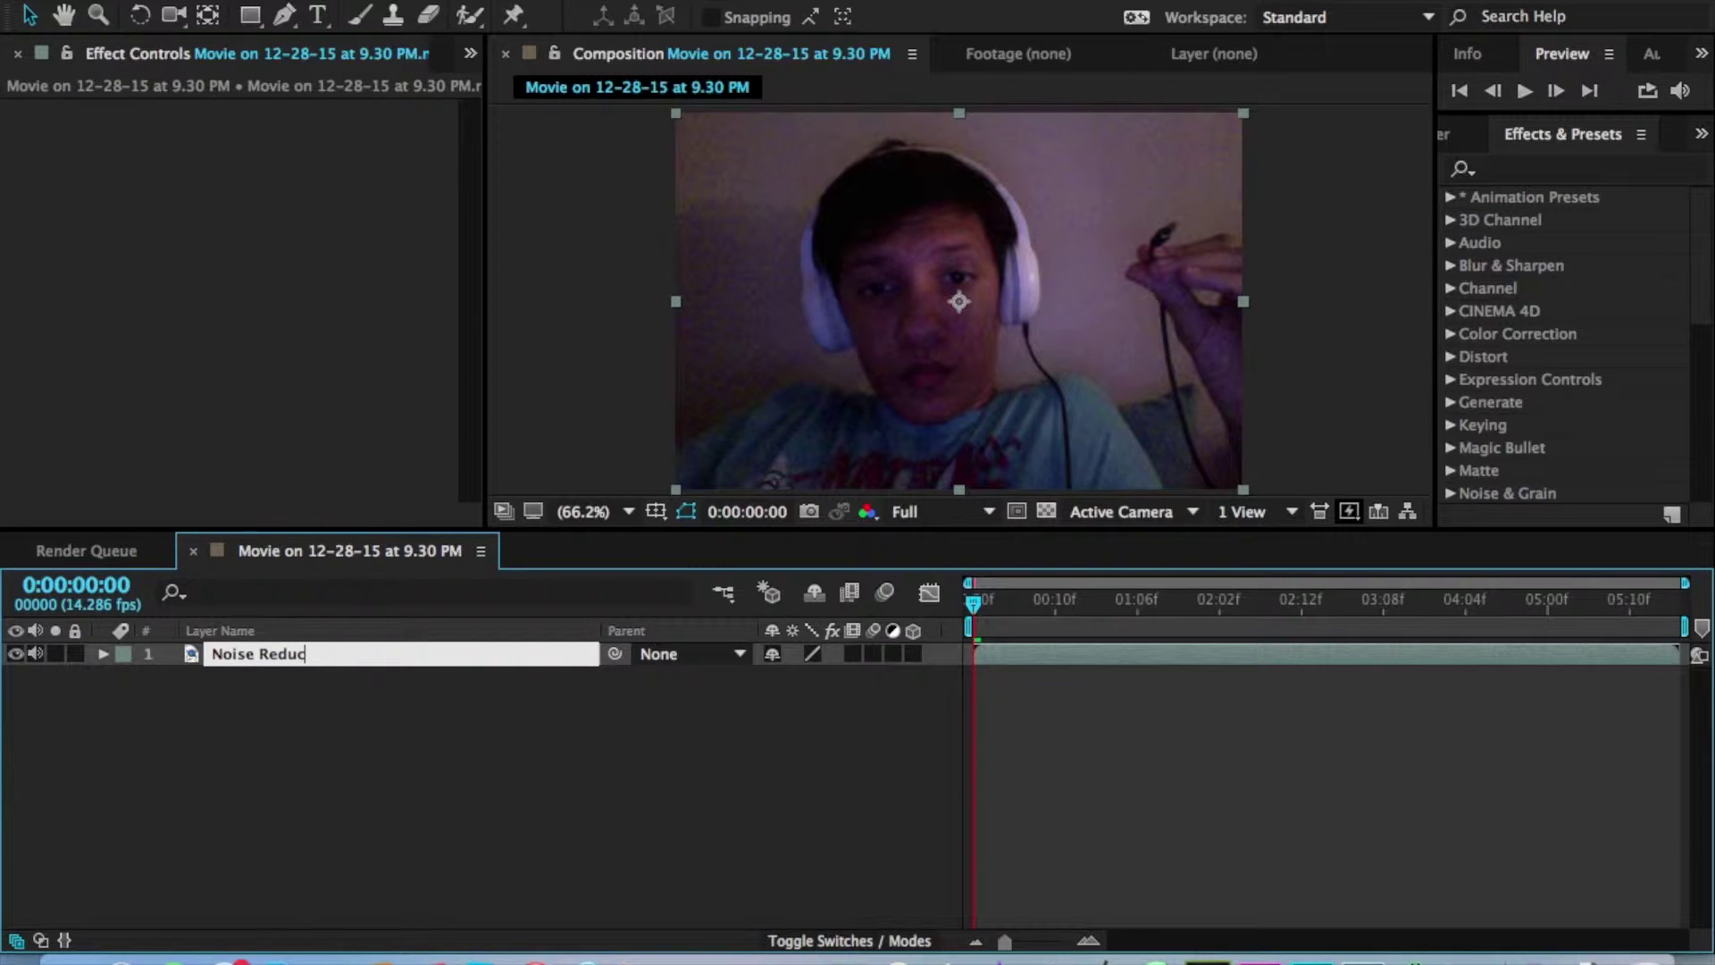
pyautogui.press('Return')
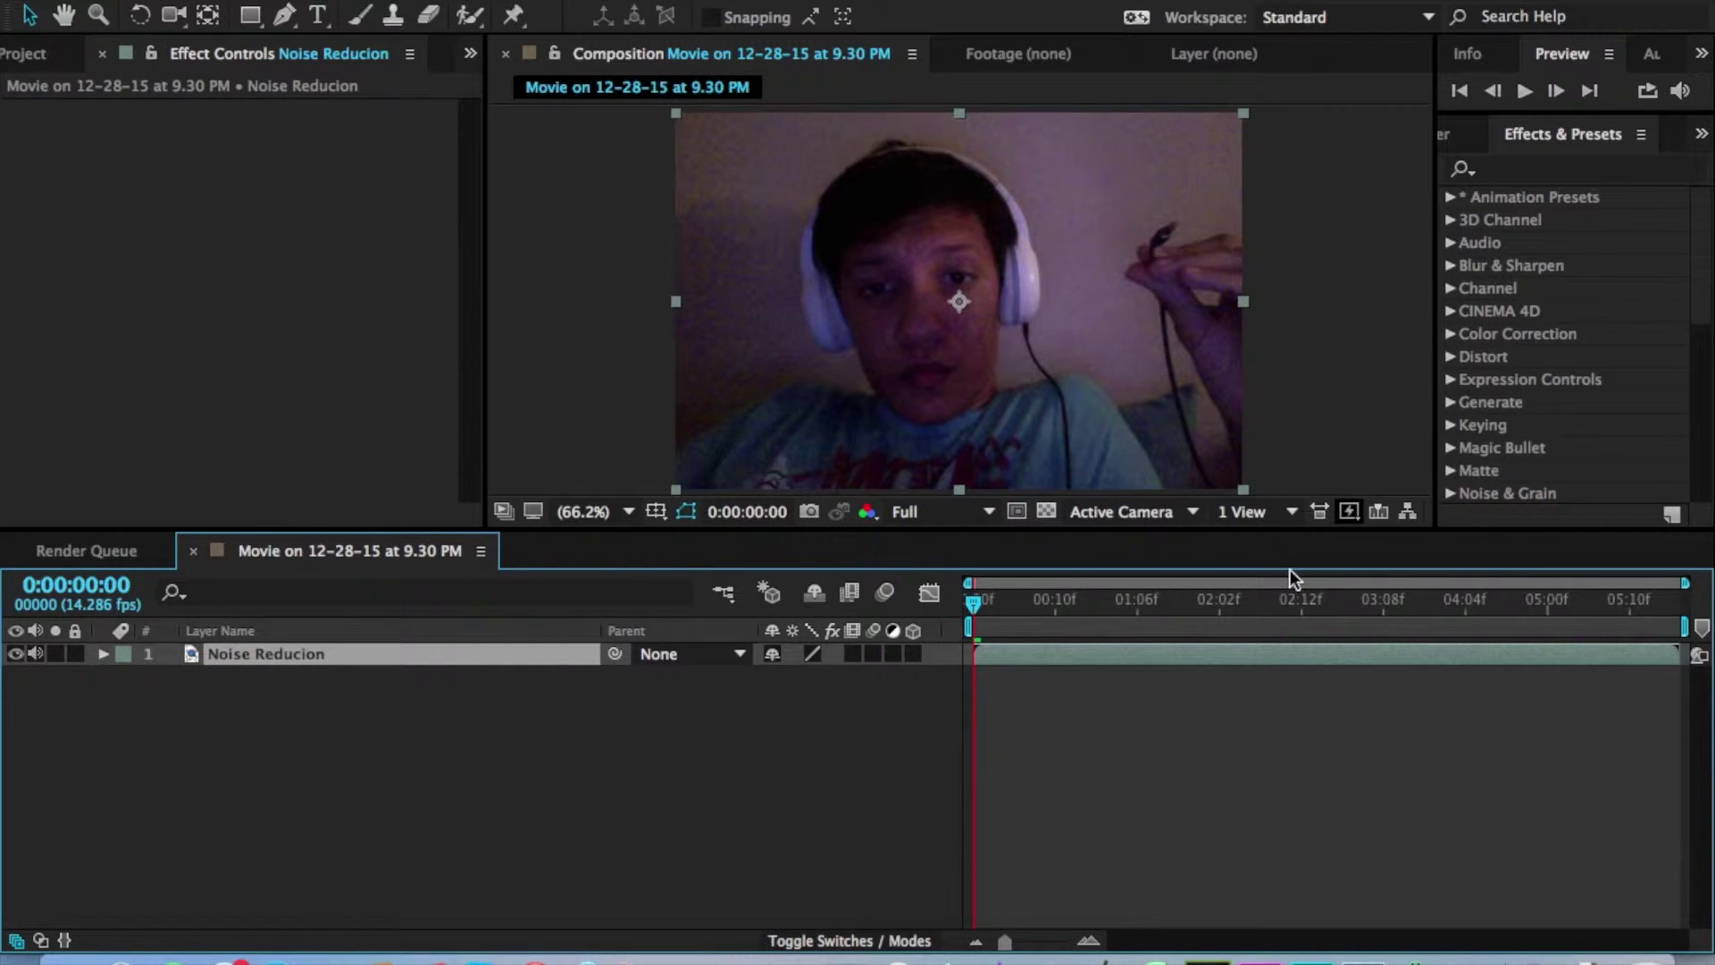
# Scrub through the clip and play it back to check the footage.
pyautogui.moveTo(1129, 612); pyautogui.dragTo(1657, 612)
pyautogui.press('space')
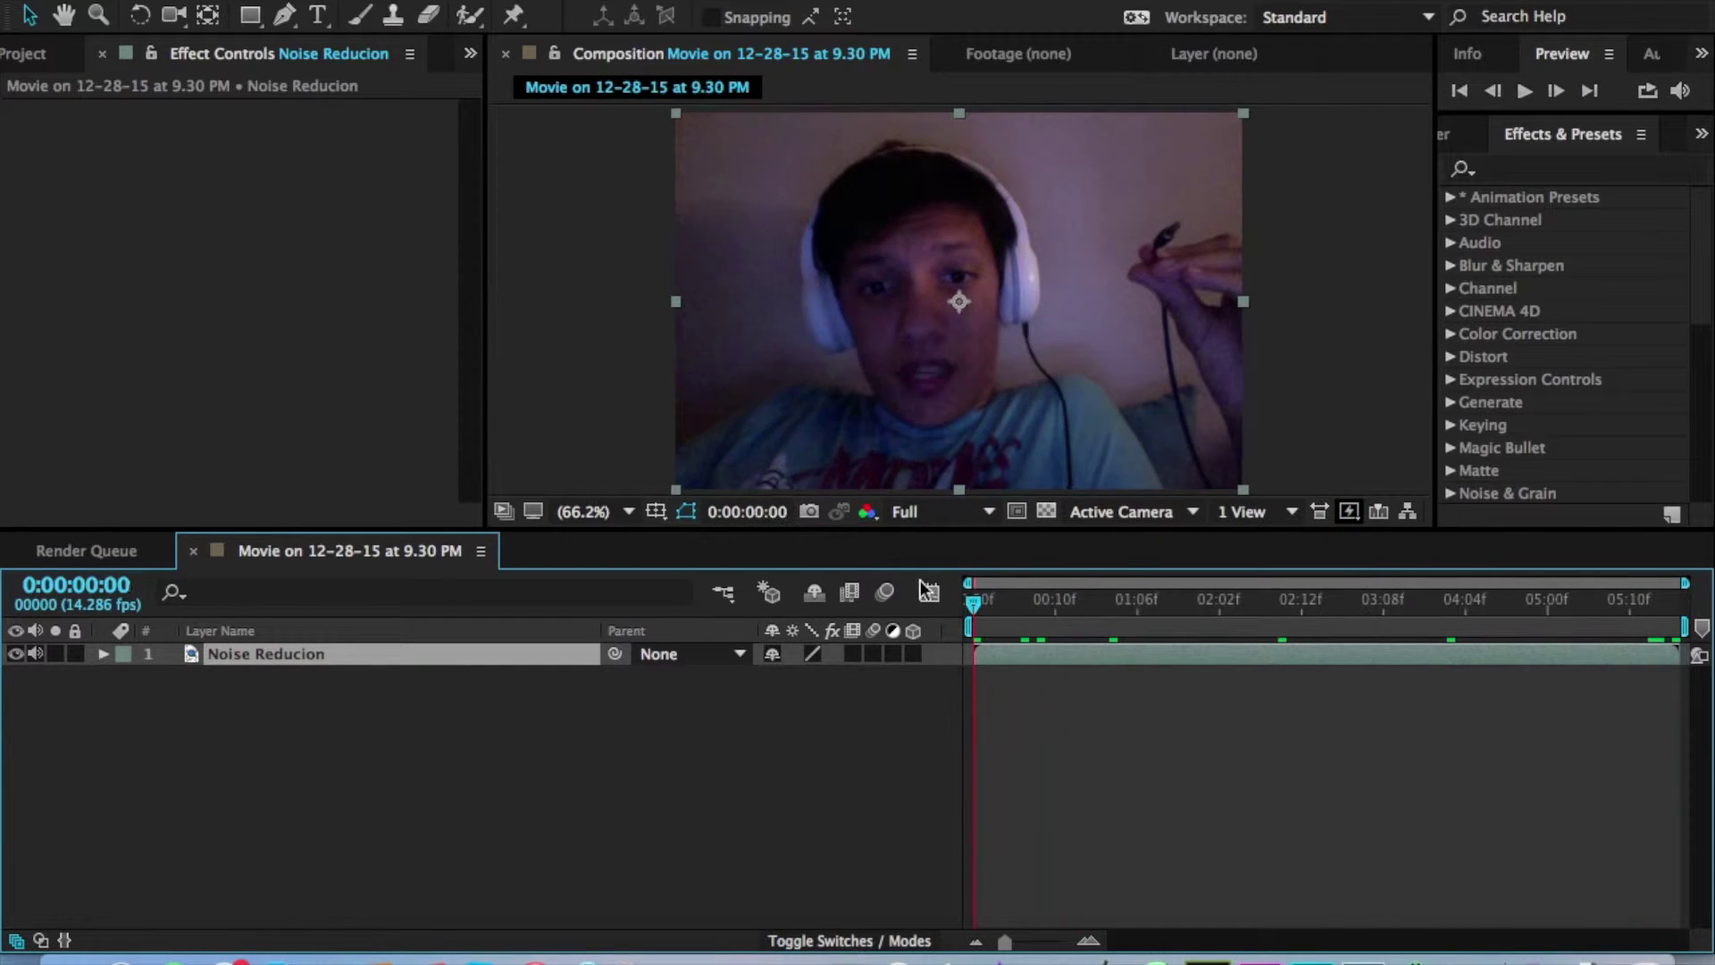
pyautogui.press('space')
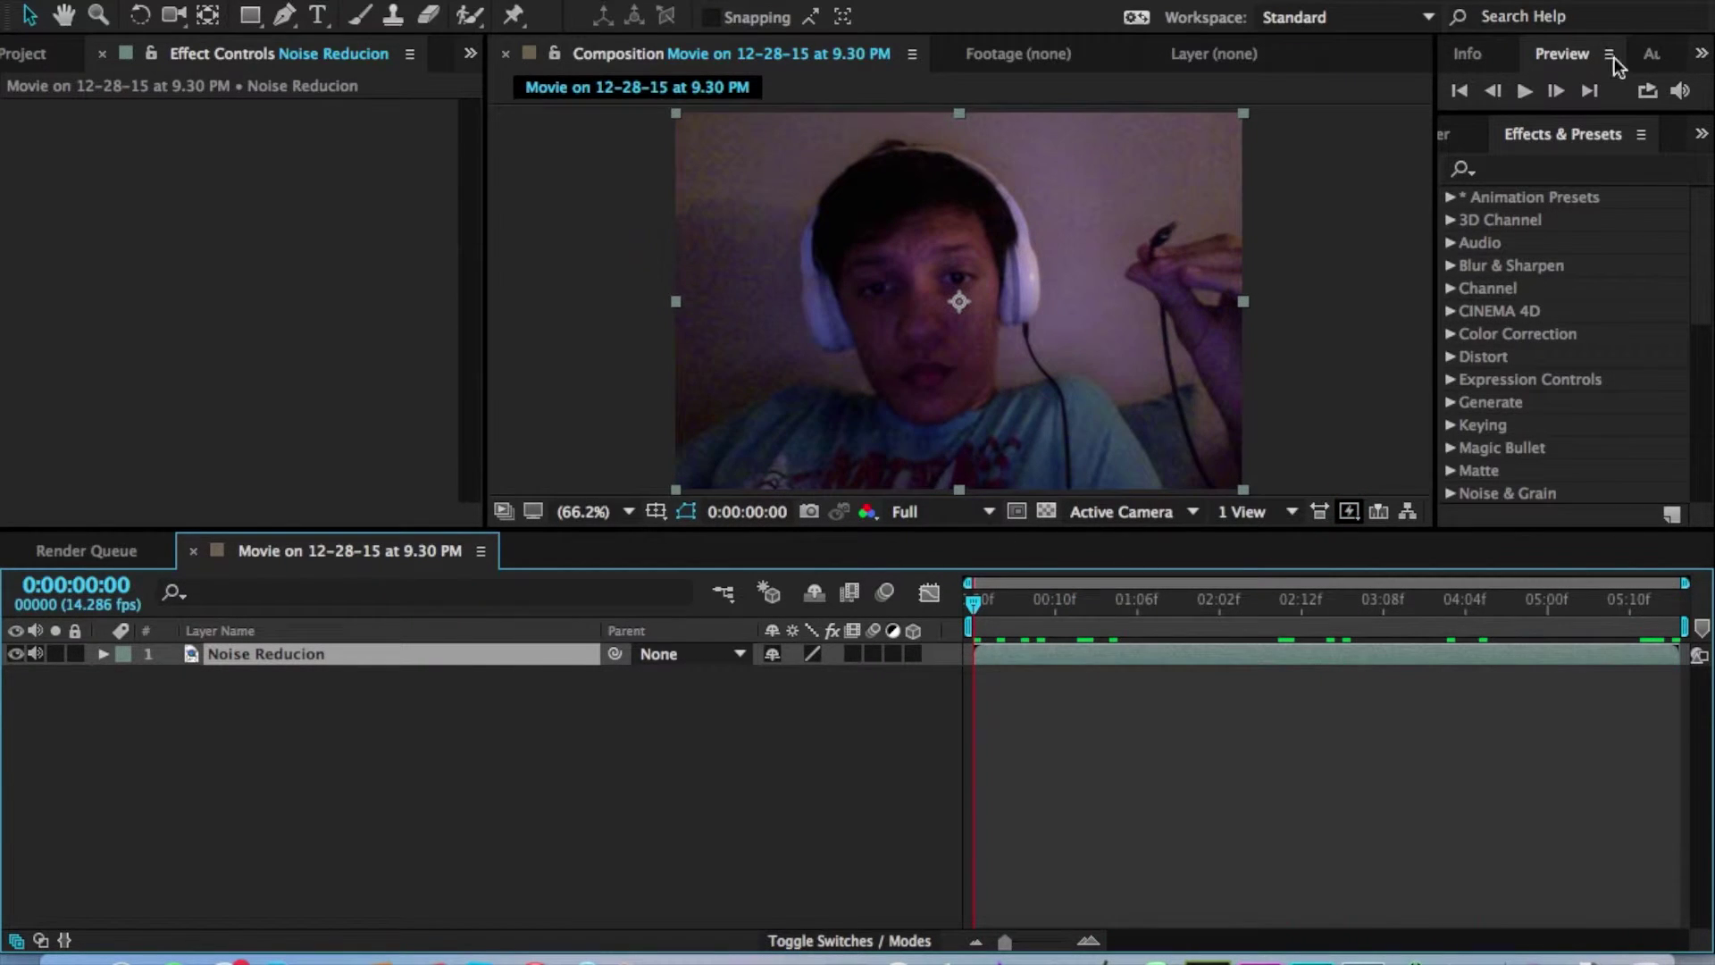
pyautogui.click(1542, 170)
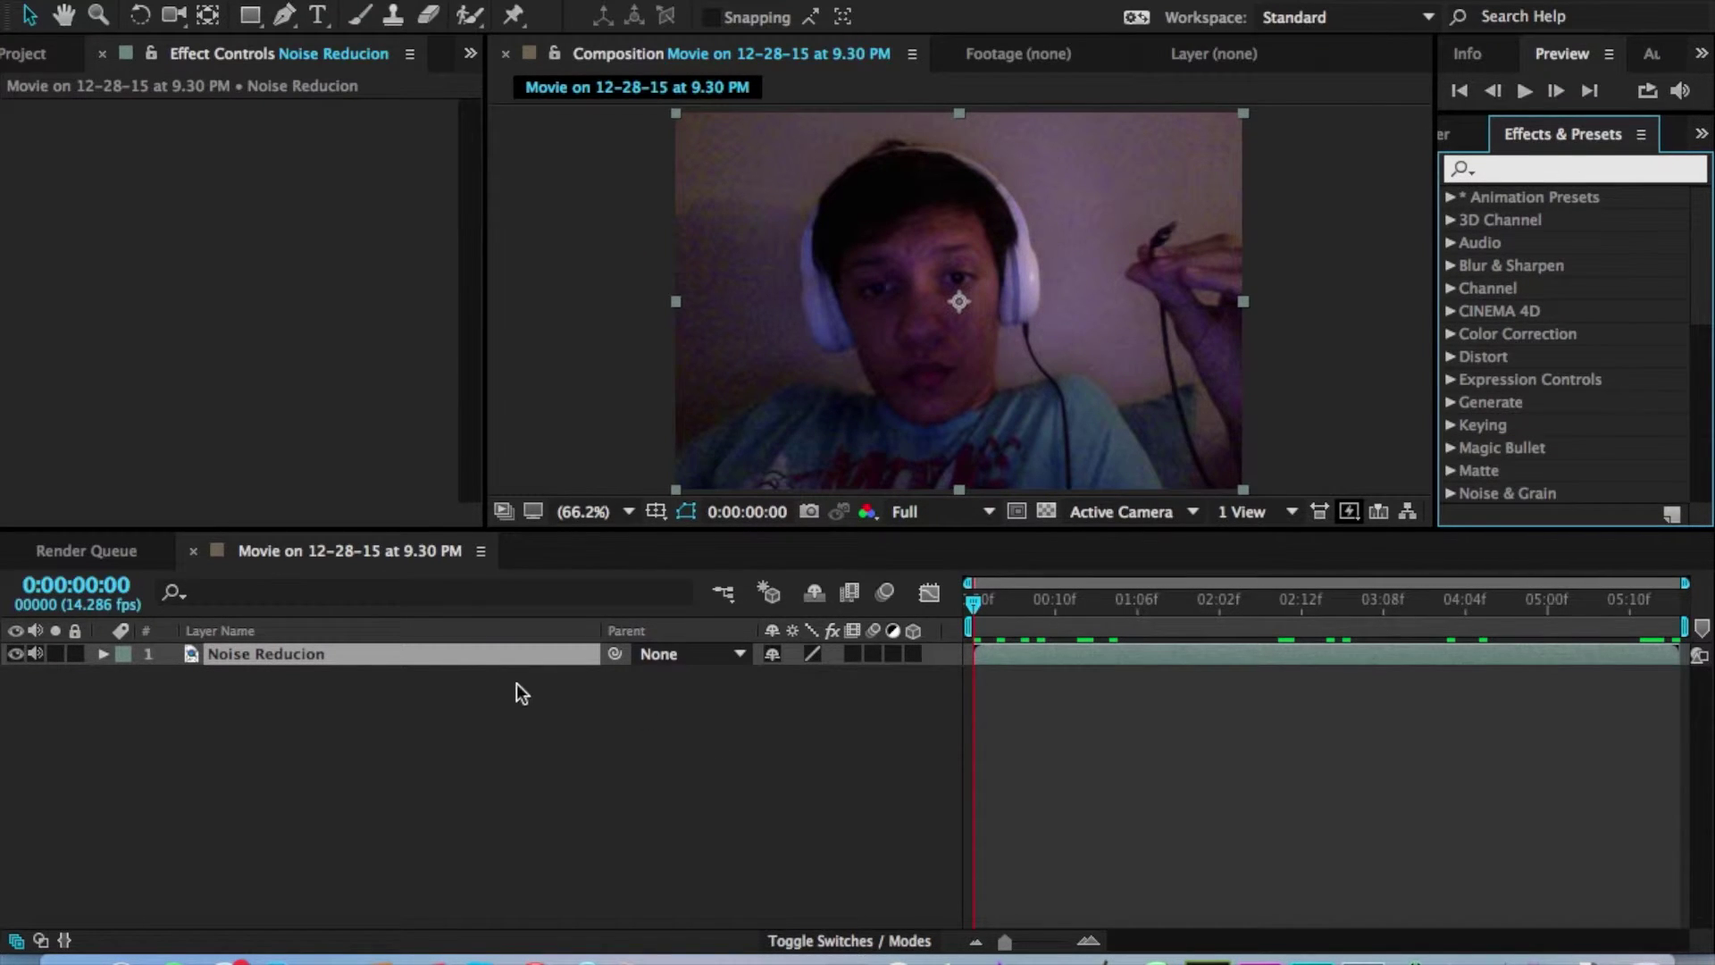
pyautogui.click(511, 659)
# Add Red Giant's Denoiser II from the Effect menu to the Noise Reducion layer.
pyautogui.click(581, 1)
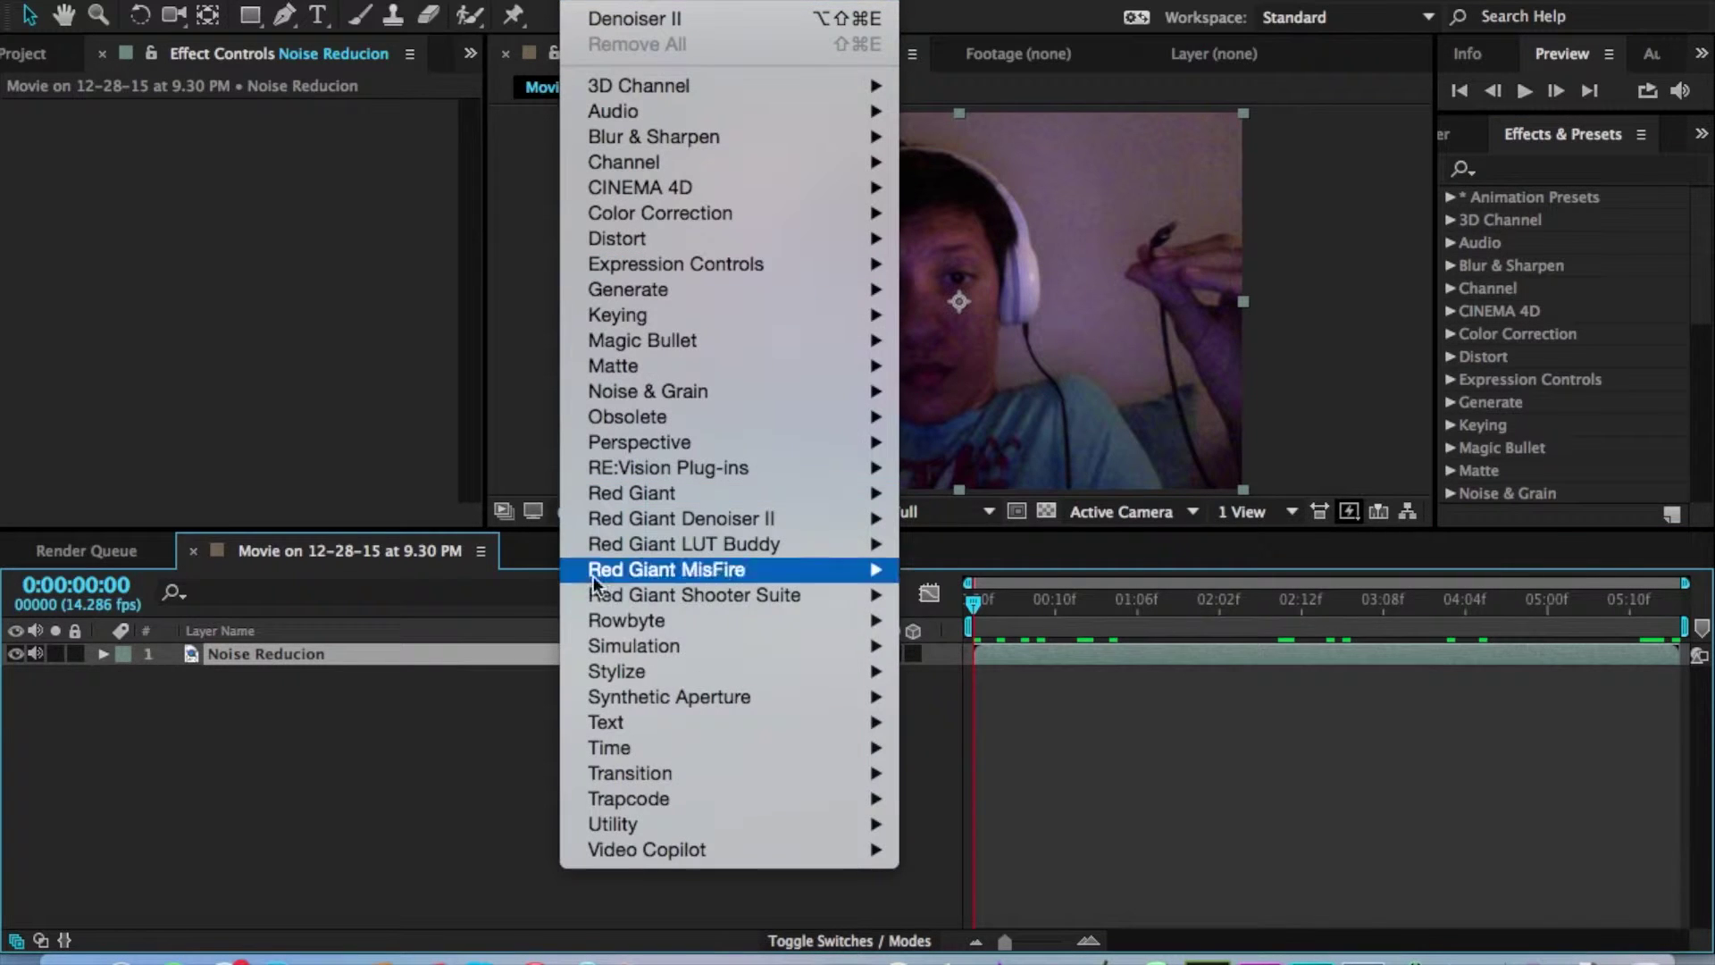
pyautogui.moveTo(682, 595)
pyautogui.moveTo(652, 527)
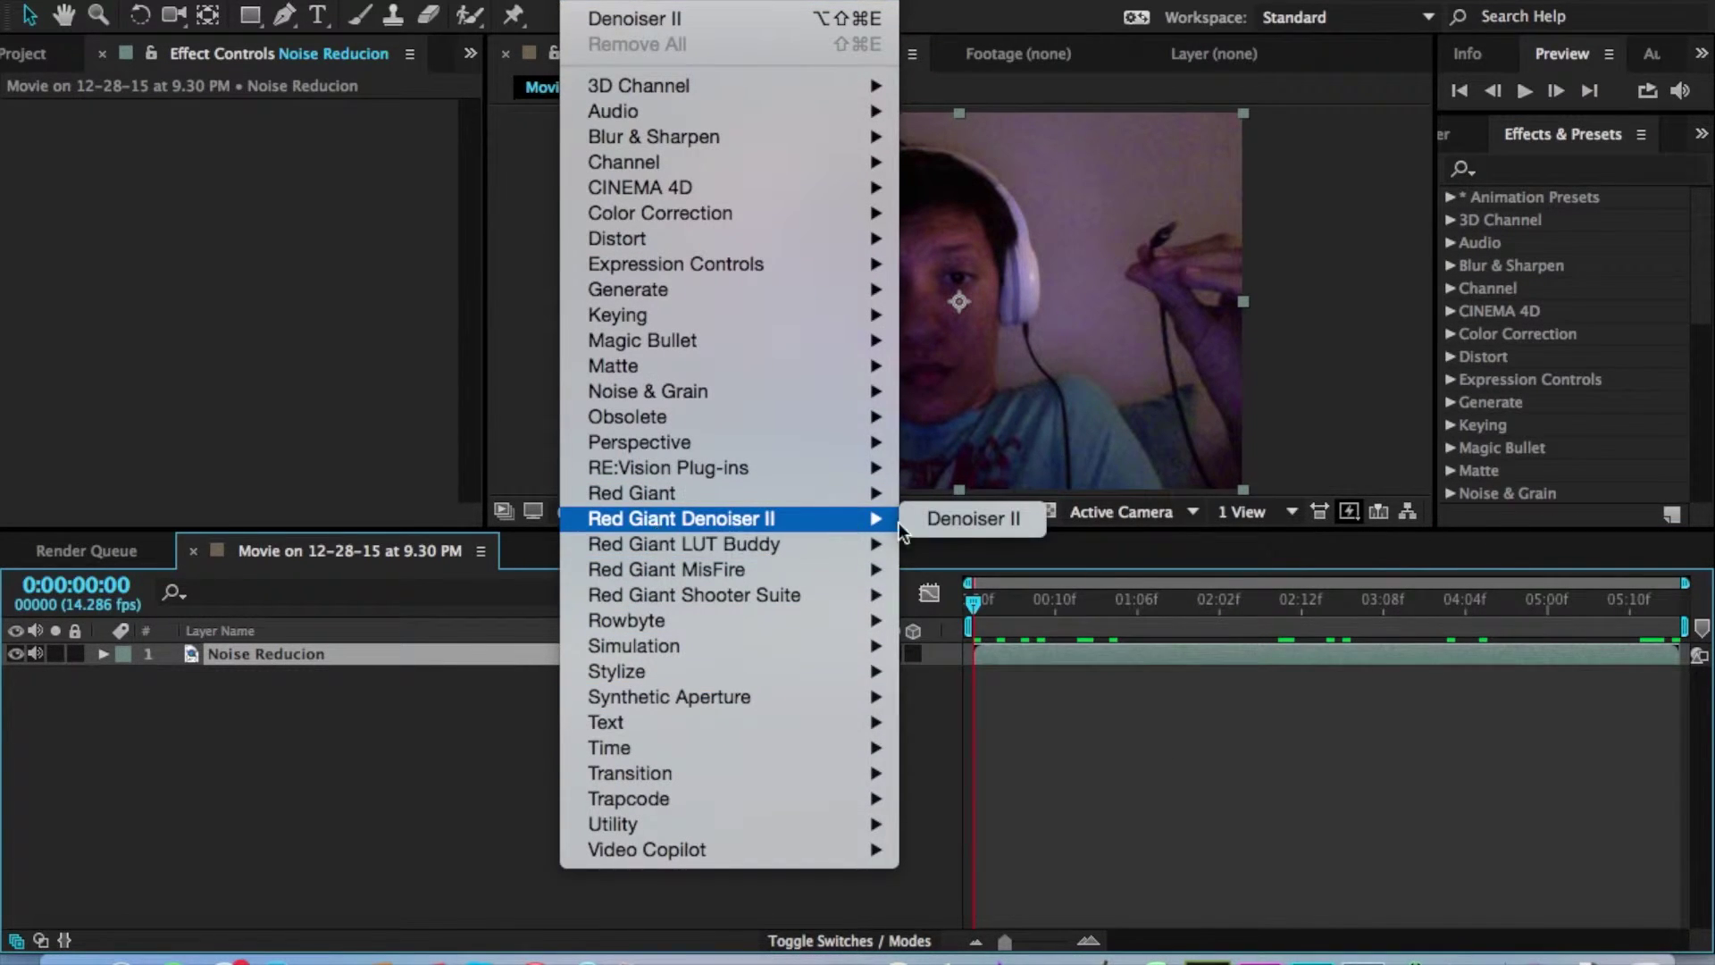
pyautogui.click(942, 521)
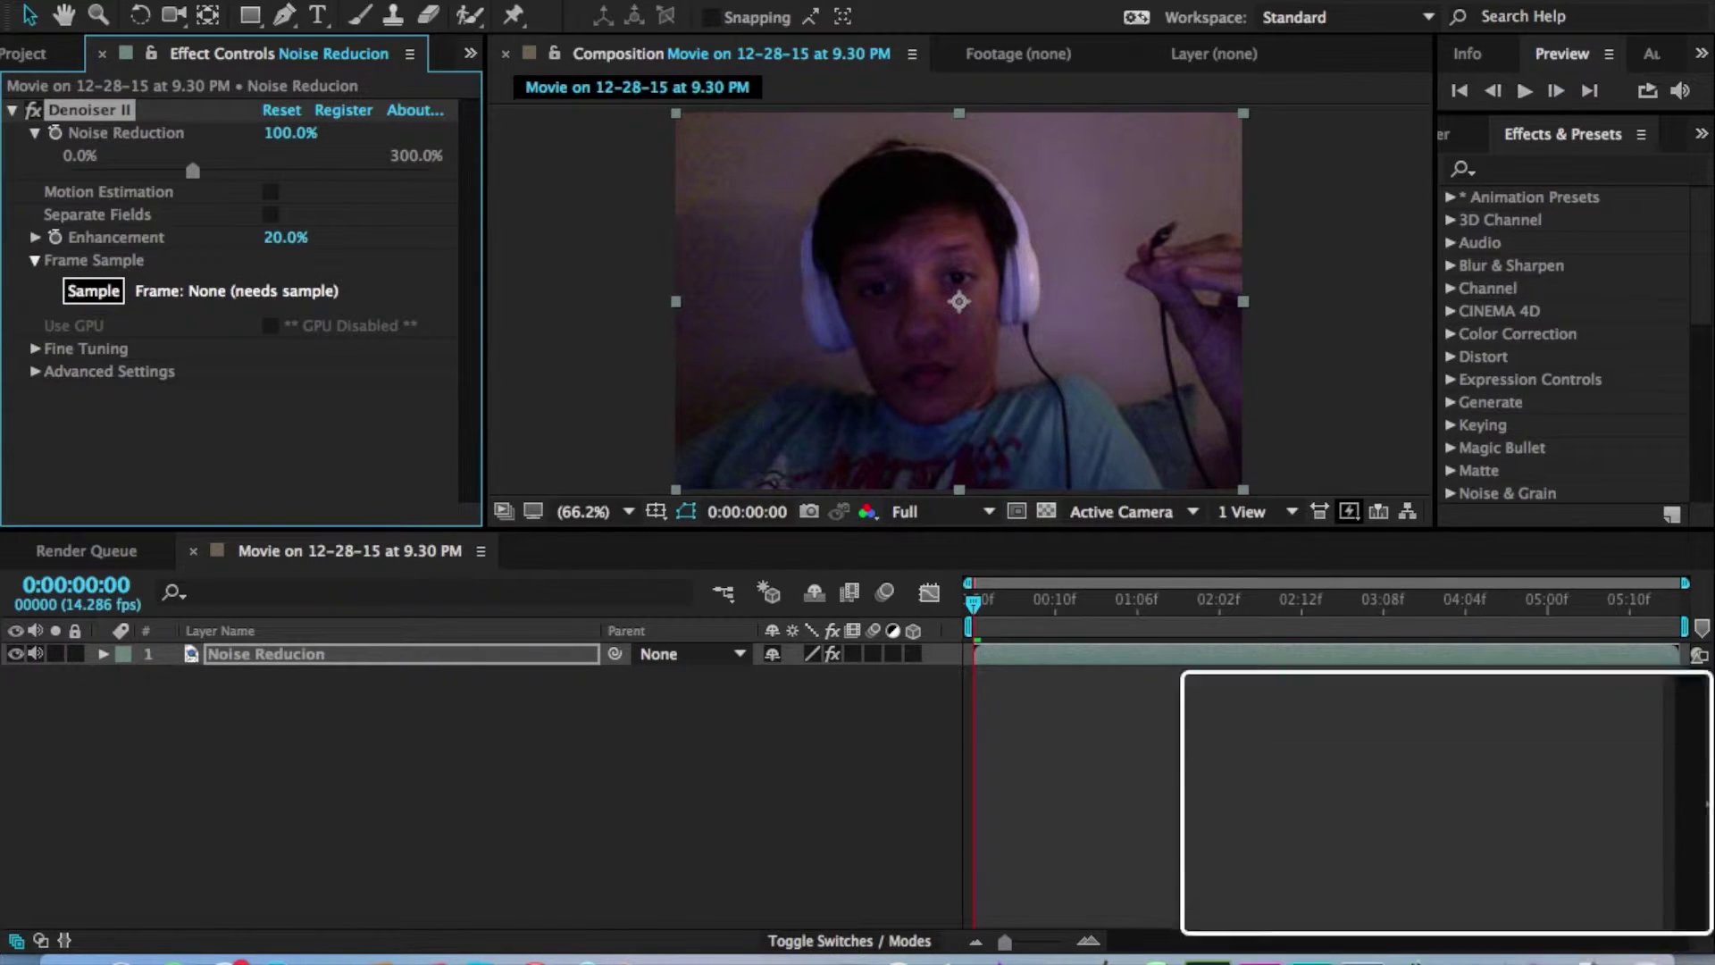
pyautogui.click(1653, 603)
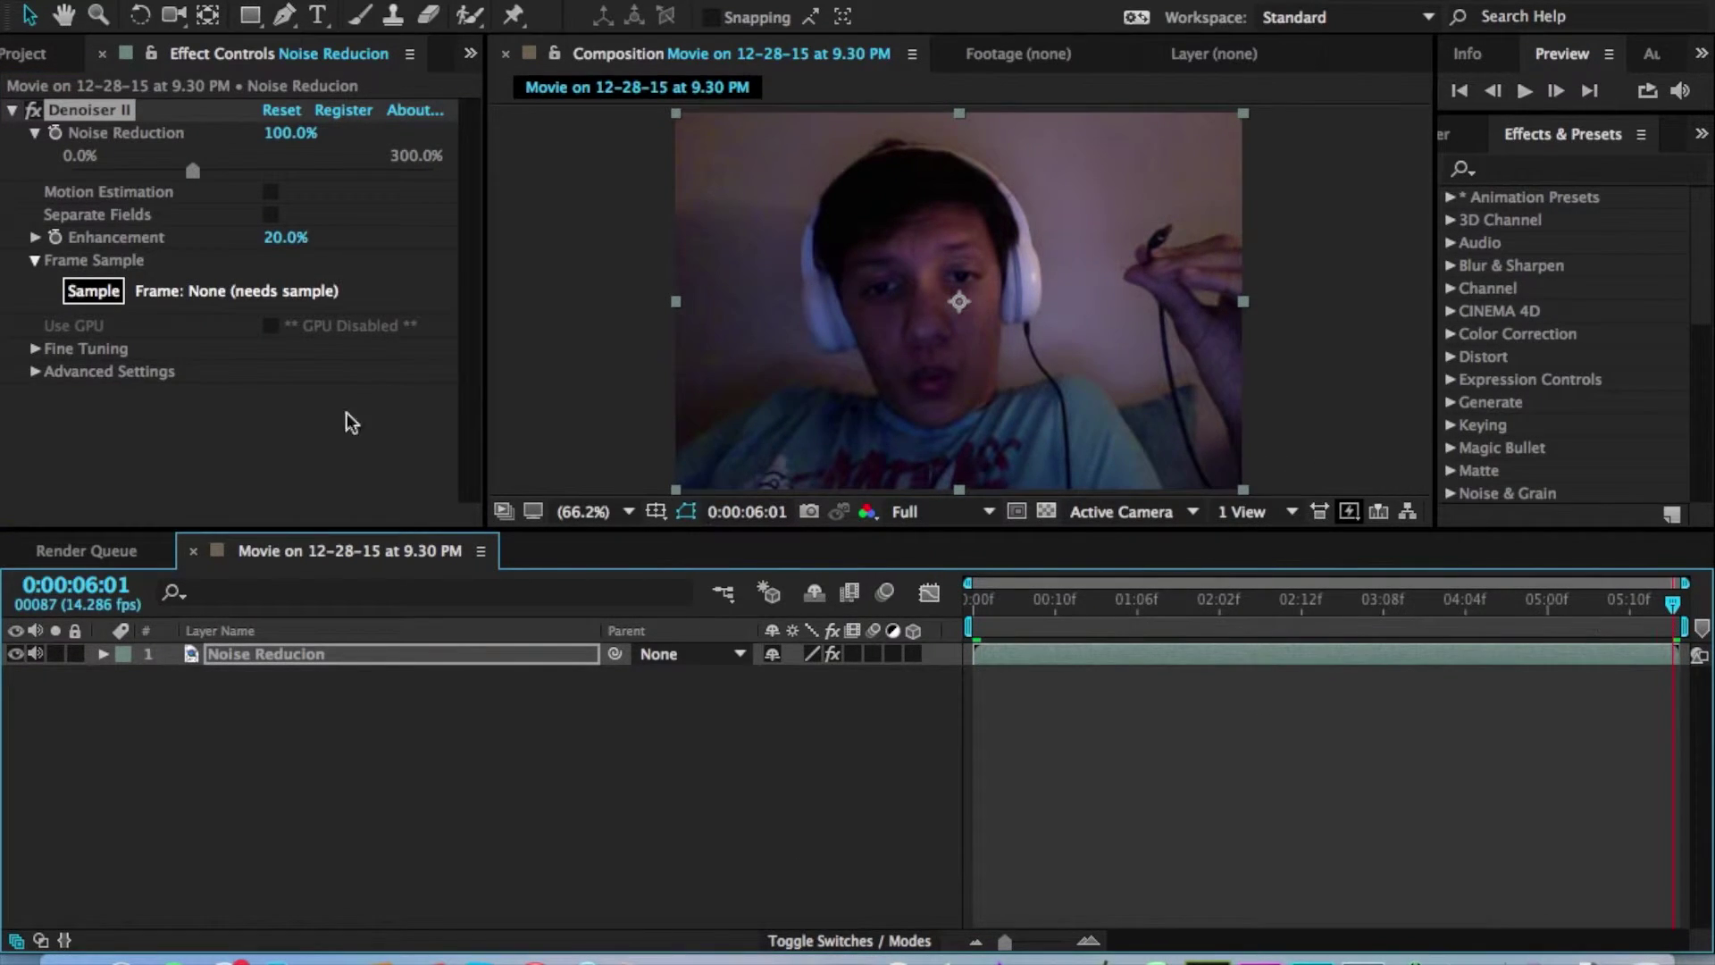
# Sample noise from frame 87, then switch the preview to Half and back to Full resolution.
pyautogui.click(90, 293)
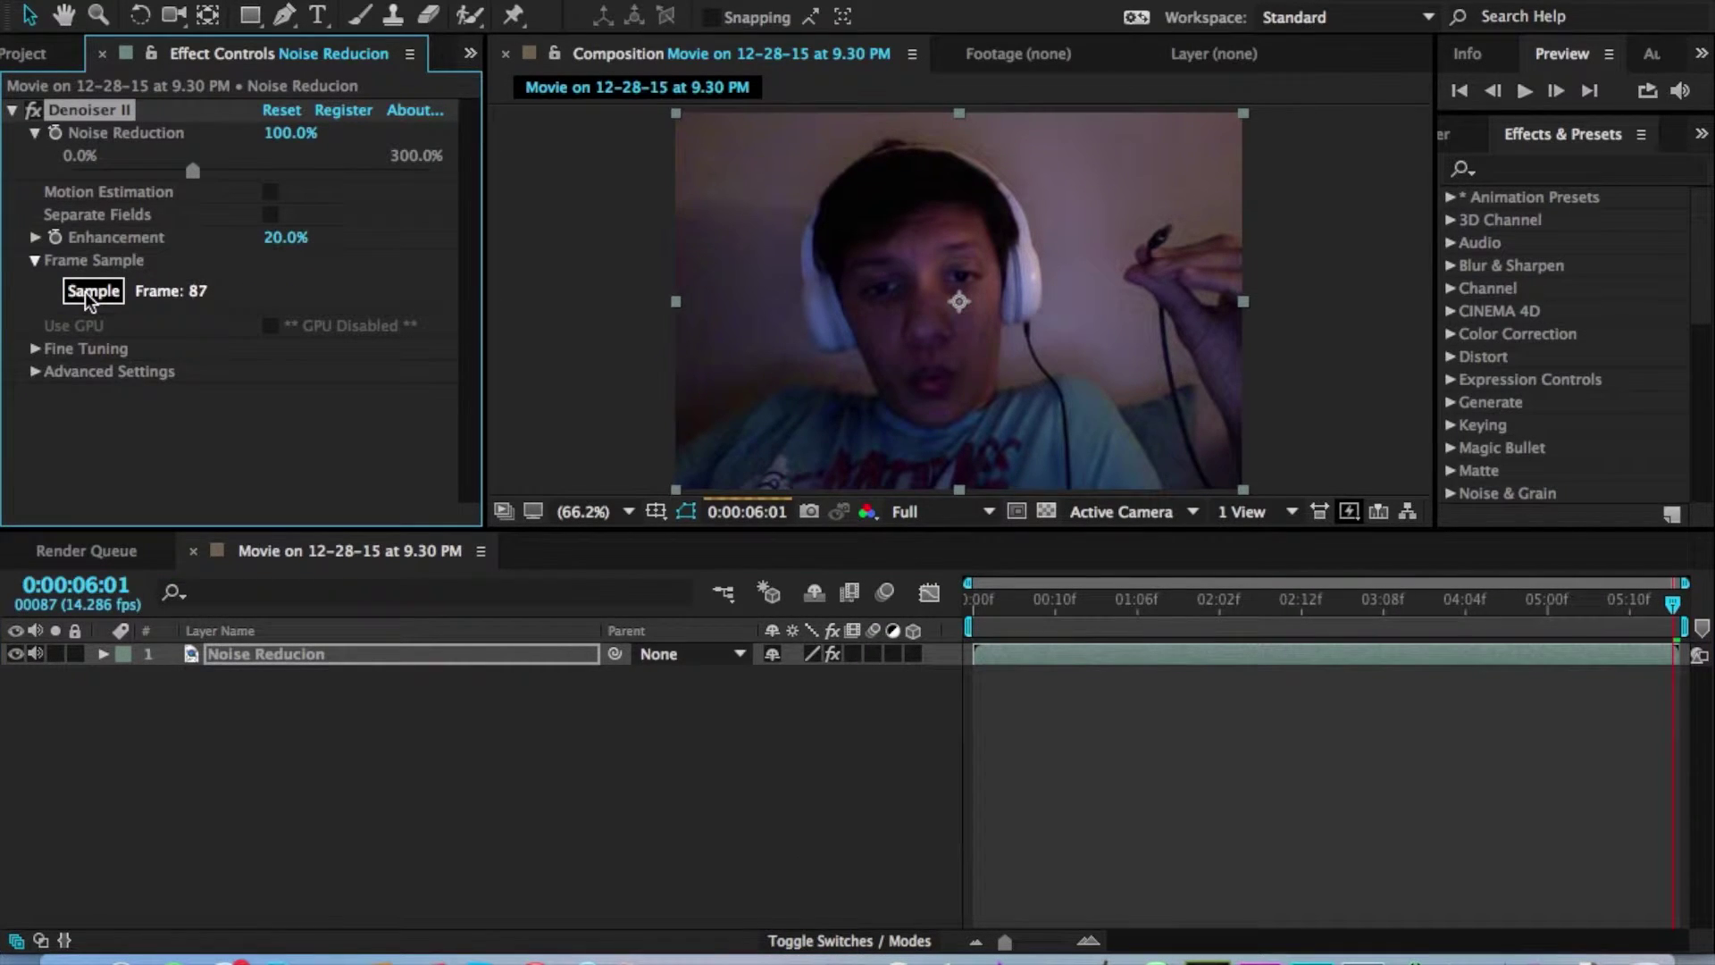
pyautogui.click(952, 511)
pyautogui.click(946, 601)
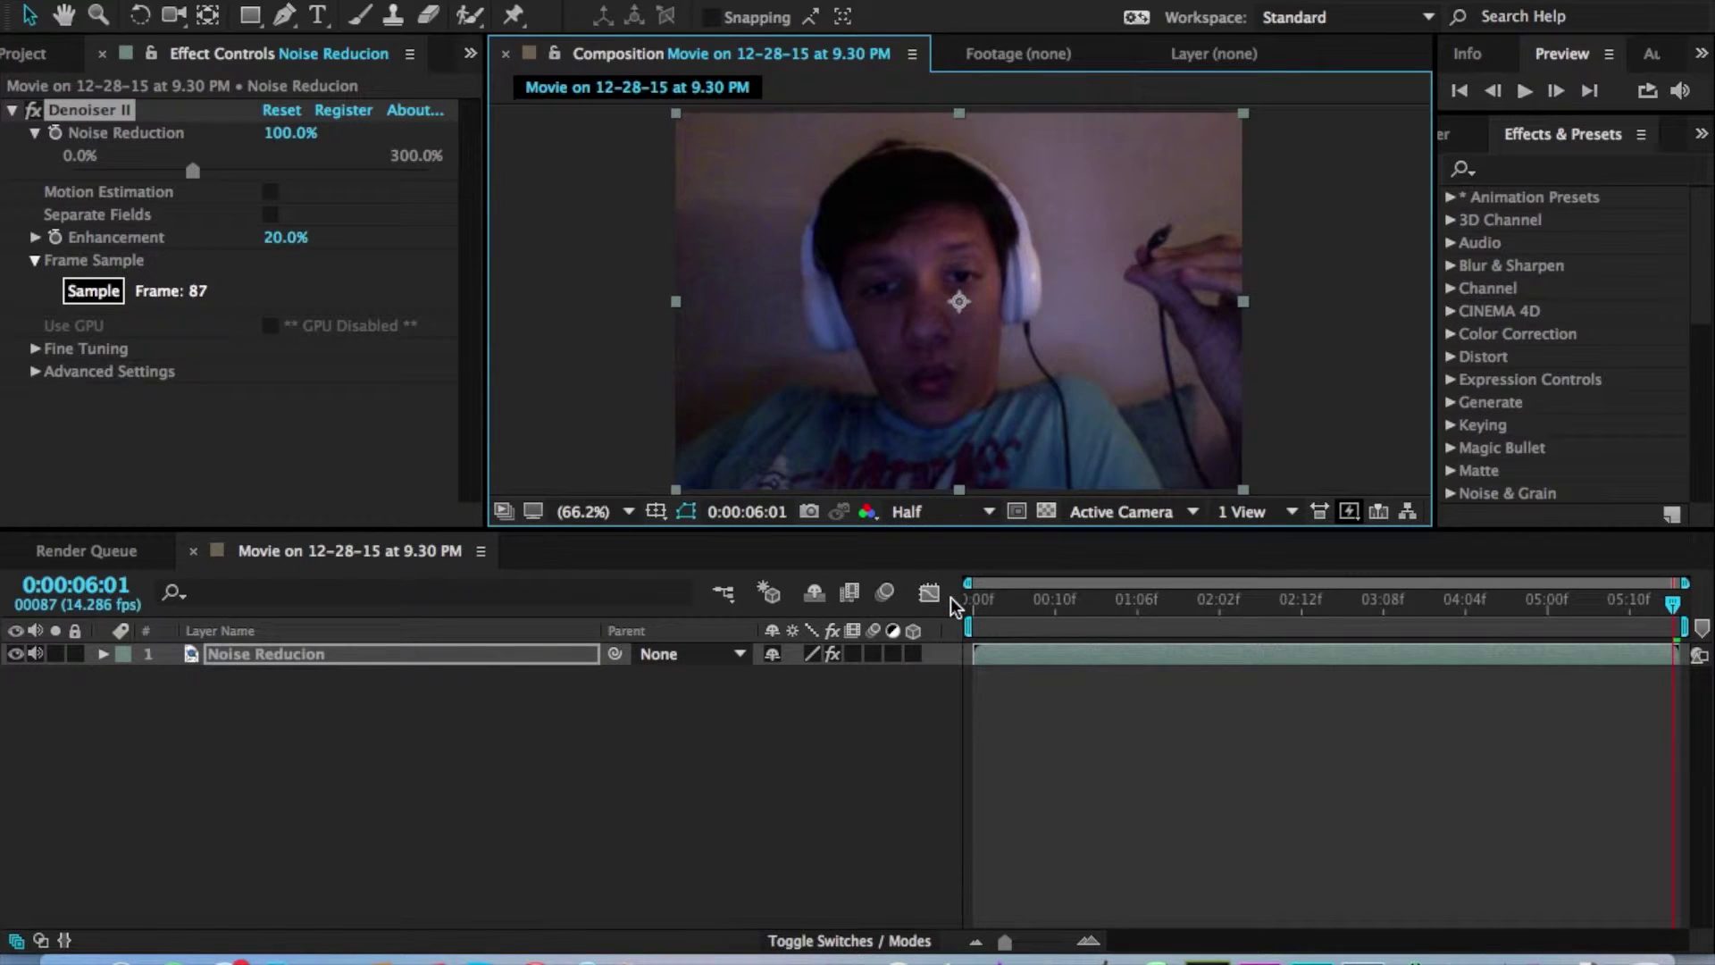
pyautogui.click(952, 514)
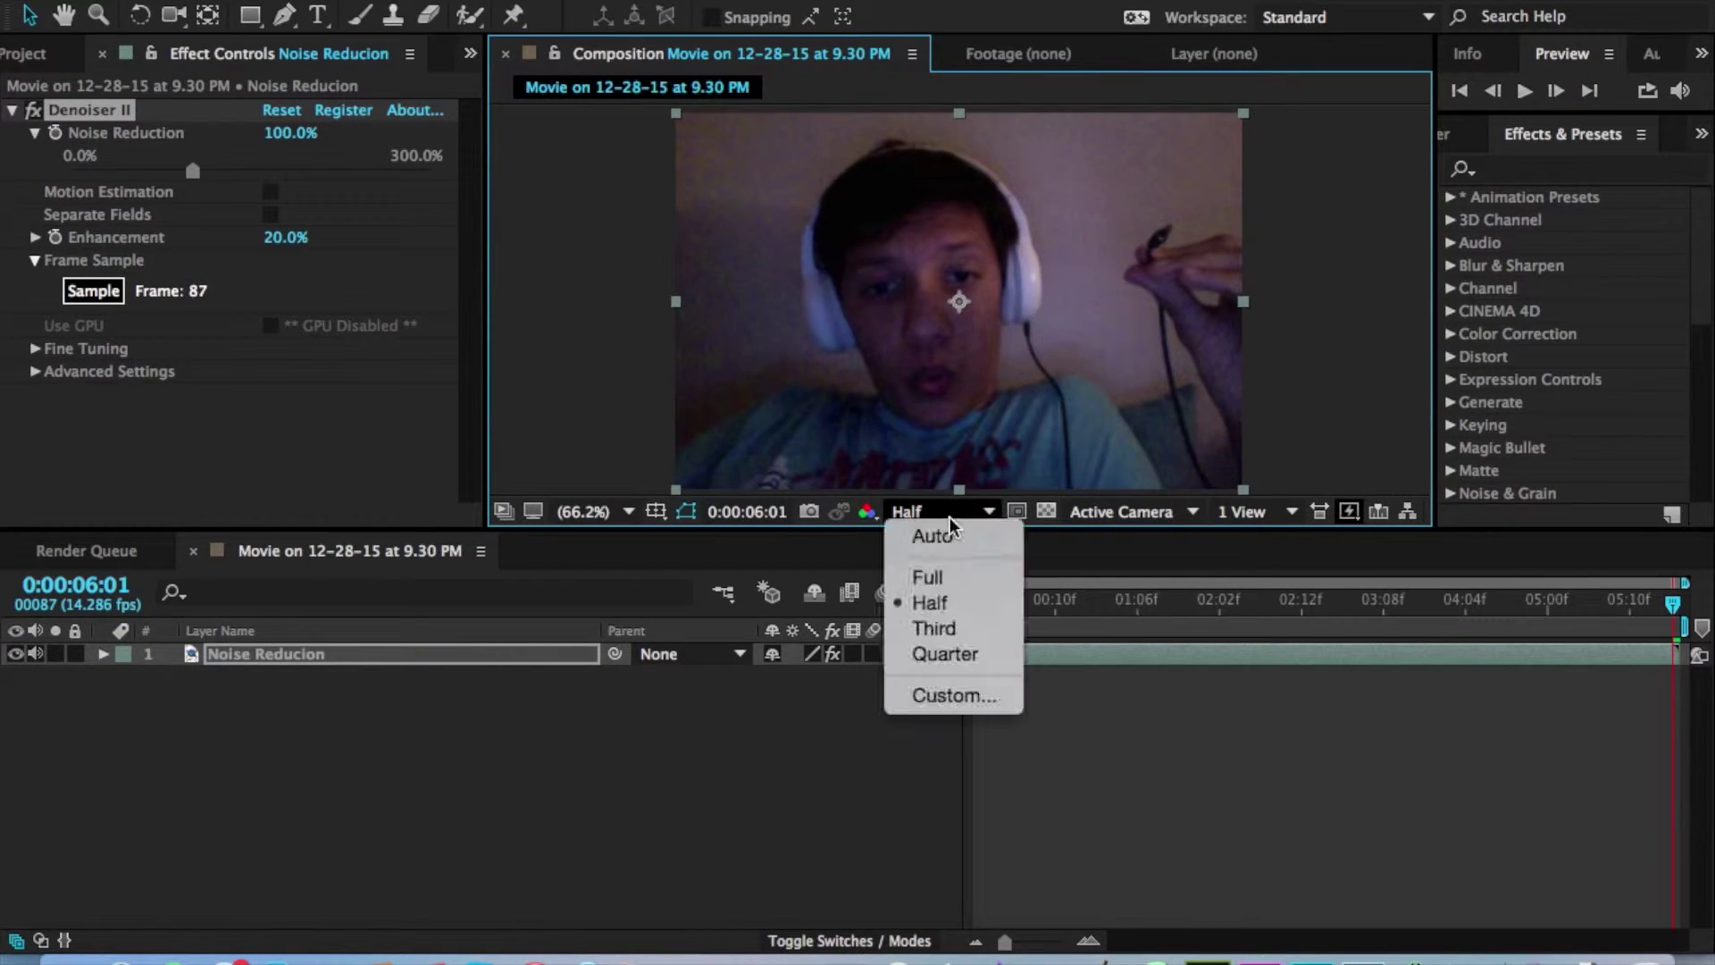
pyautogui.click(945, 572)
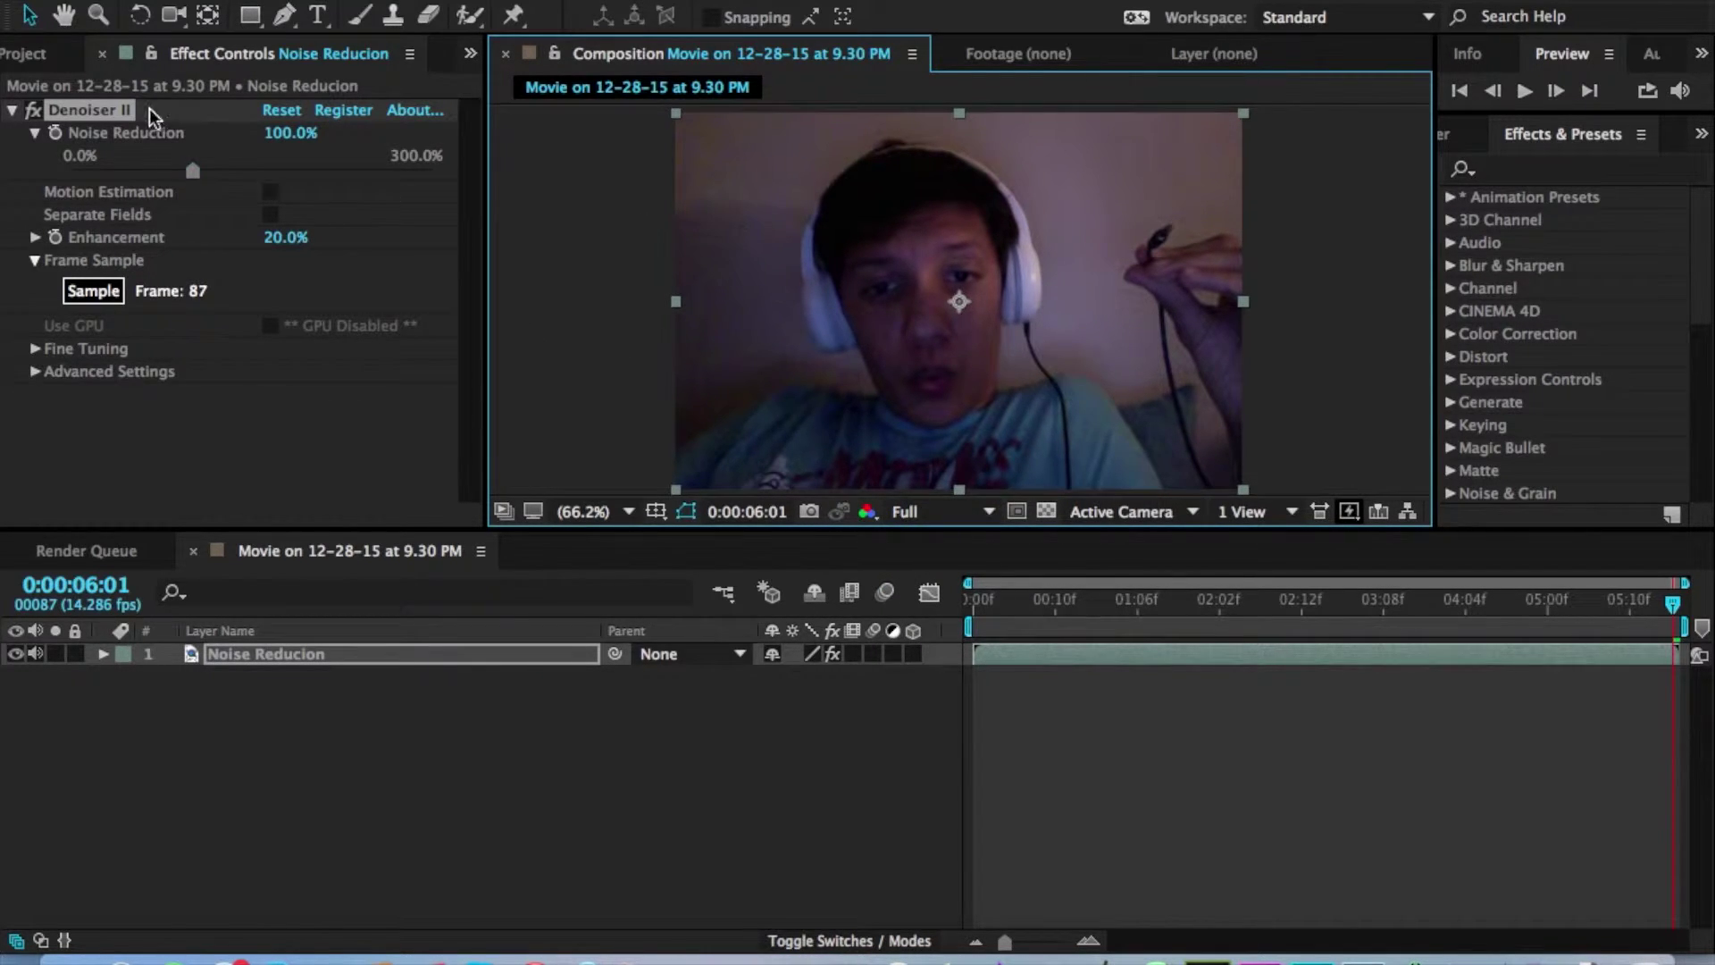
pyautogui.click(32, 111)
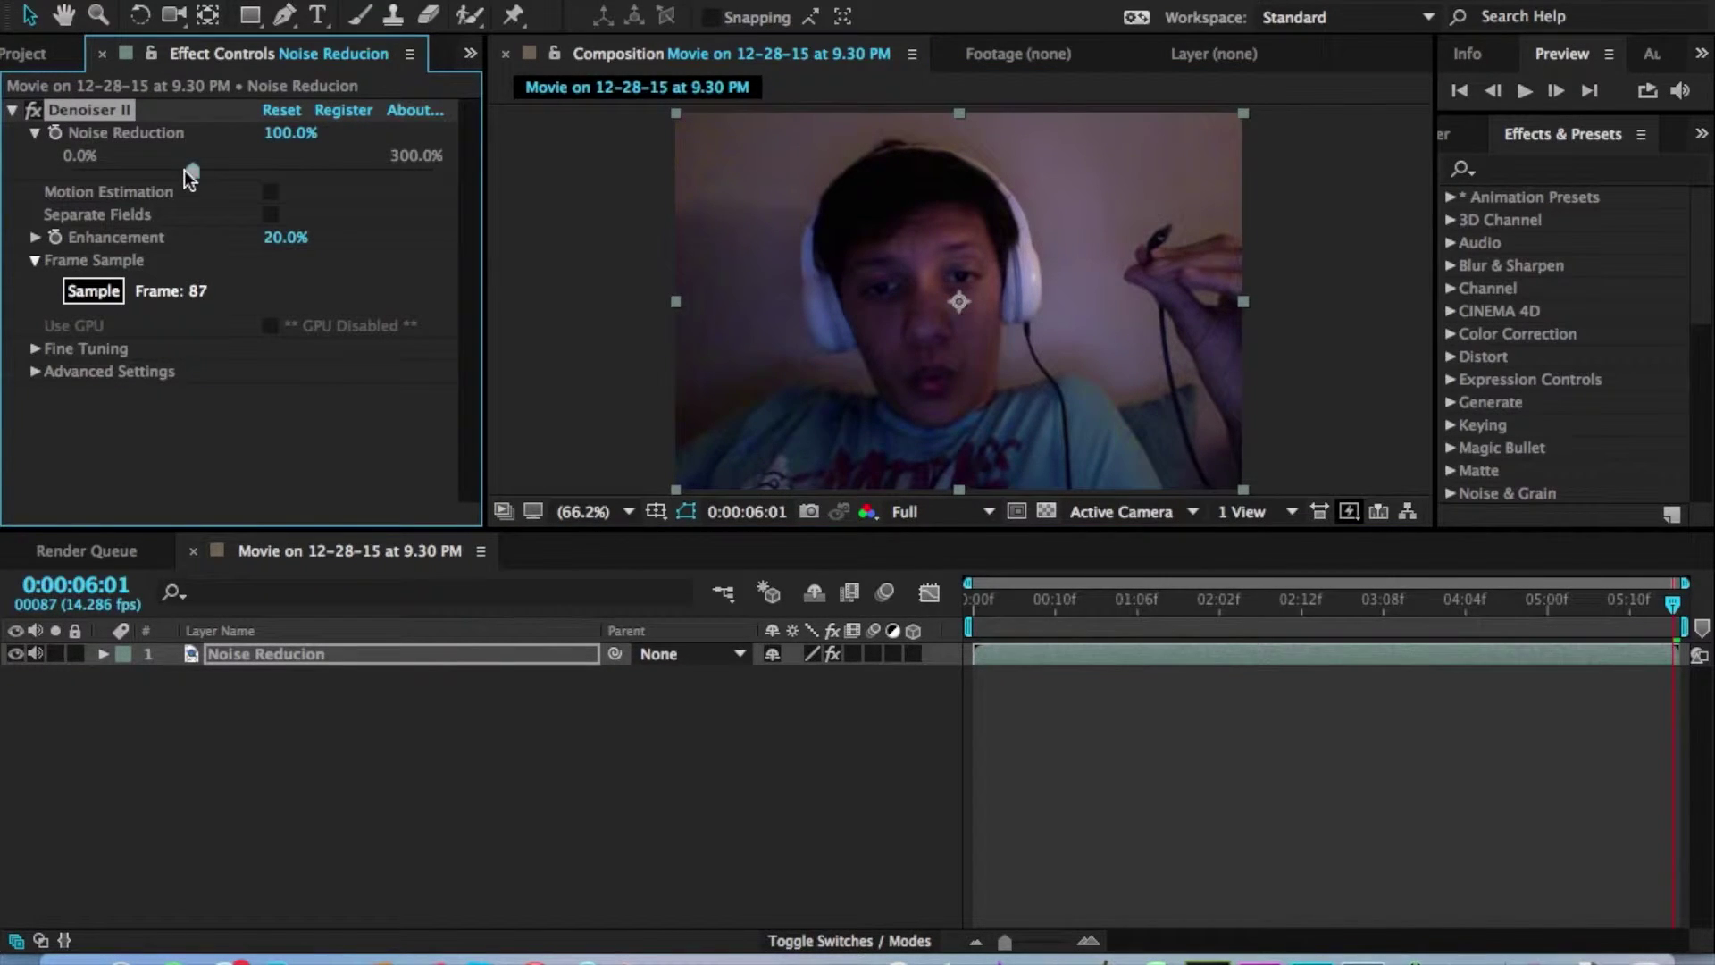
# Scrub Denoiser II's Noise Reduction slider to settle at about 149.4%.
pyautogui.moveTo(187, 175); pyautogui.dragTo(243, 174)
pyautogui.moveTo(432, 170); pyautogui.dragTo(543, 170)
pyautogui.moveTo(275, 170); pyautogui.dragTo(254, 179)
# Set Denoiser II's Enhancement to 60%.
pyautogui.moveTo(282, 238); pyautogui.dragTo(268, 241)
pyautogui.moveTo(280, 240); pyautogui.dragTo(446, 221)
pyautogui.click(288, 242)
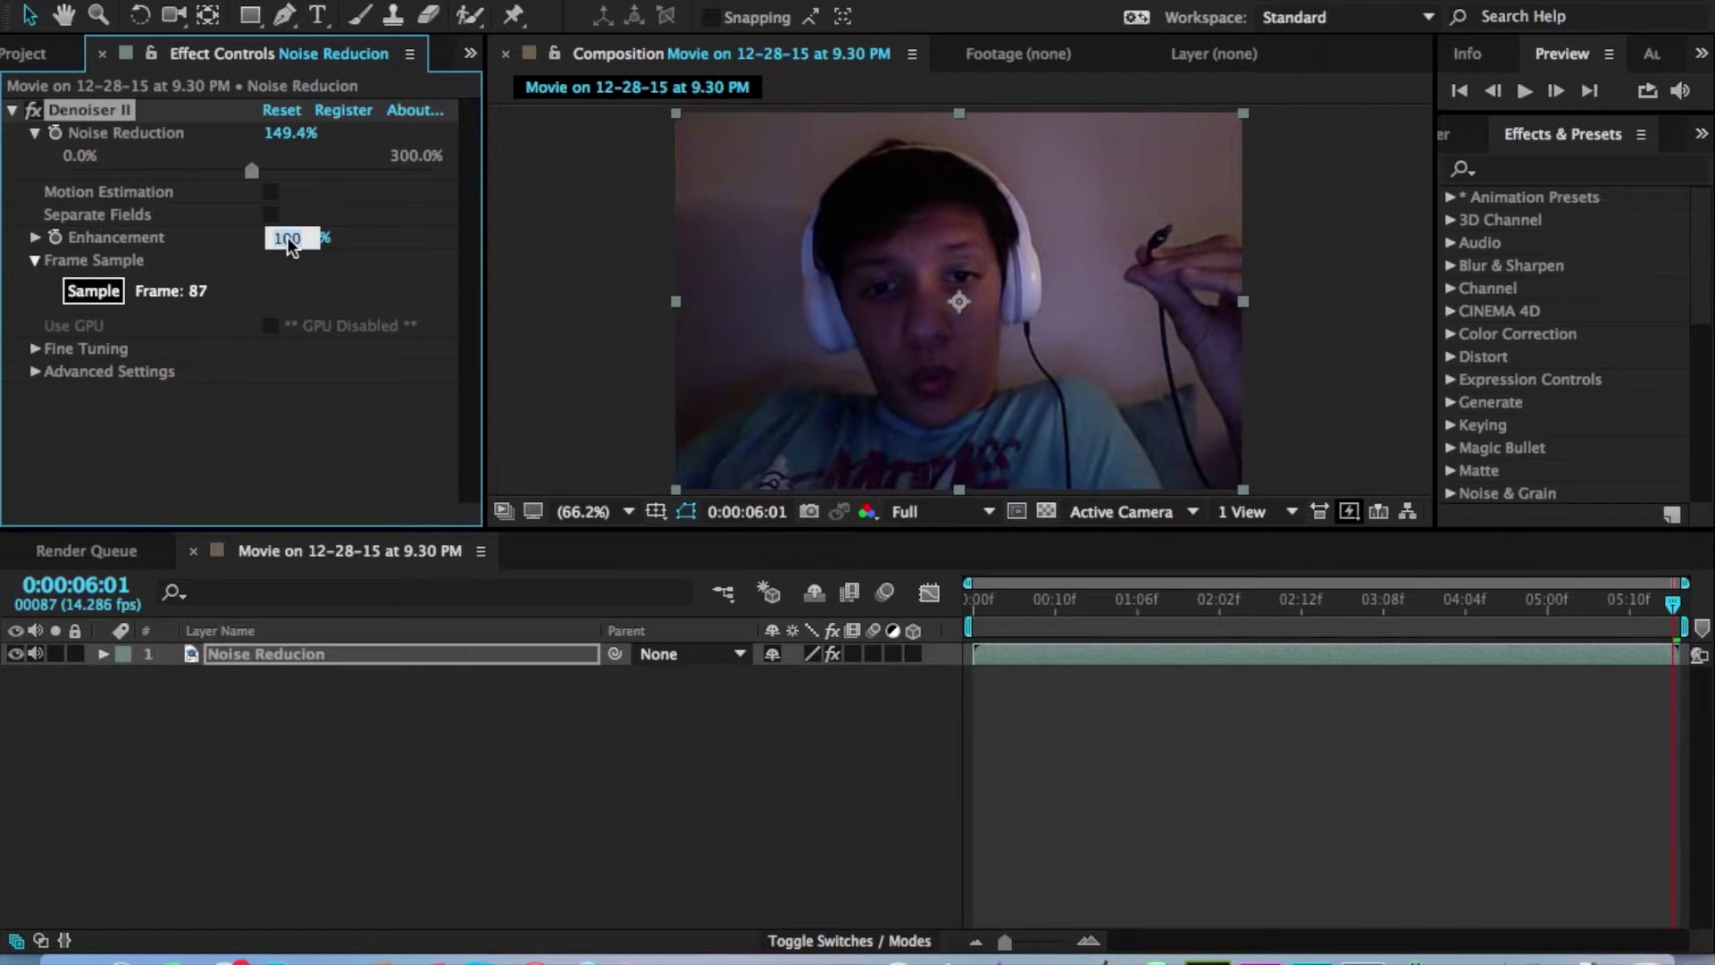
pyautogui.write('60')
pyautogui.press('Return')
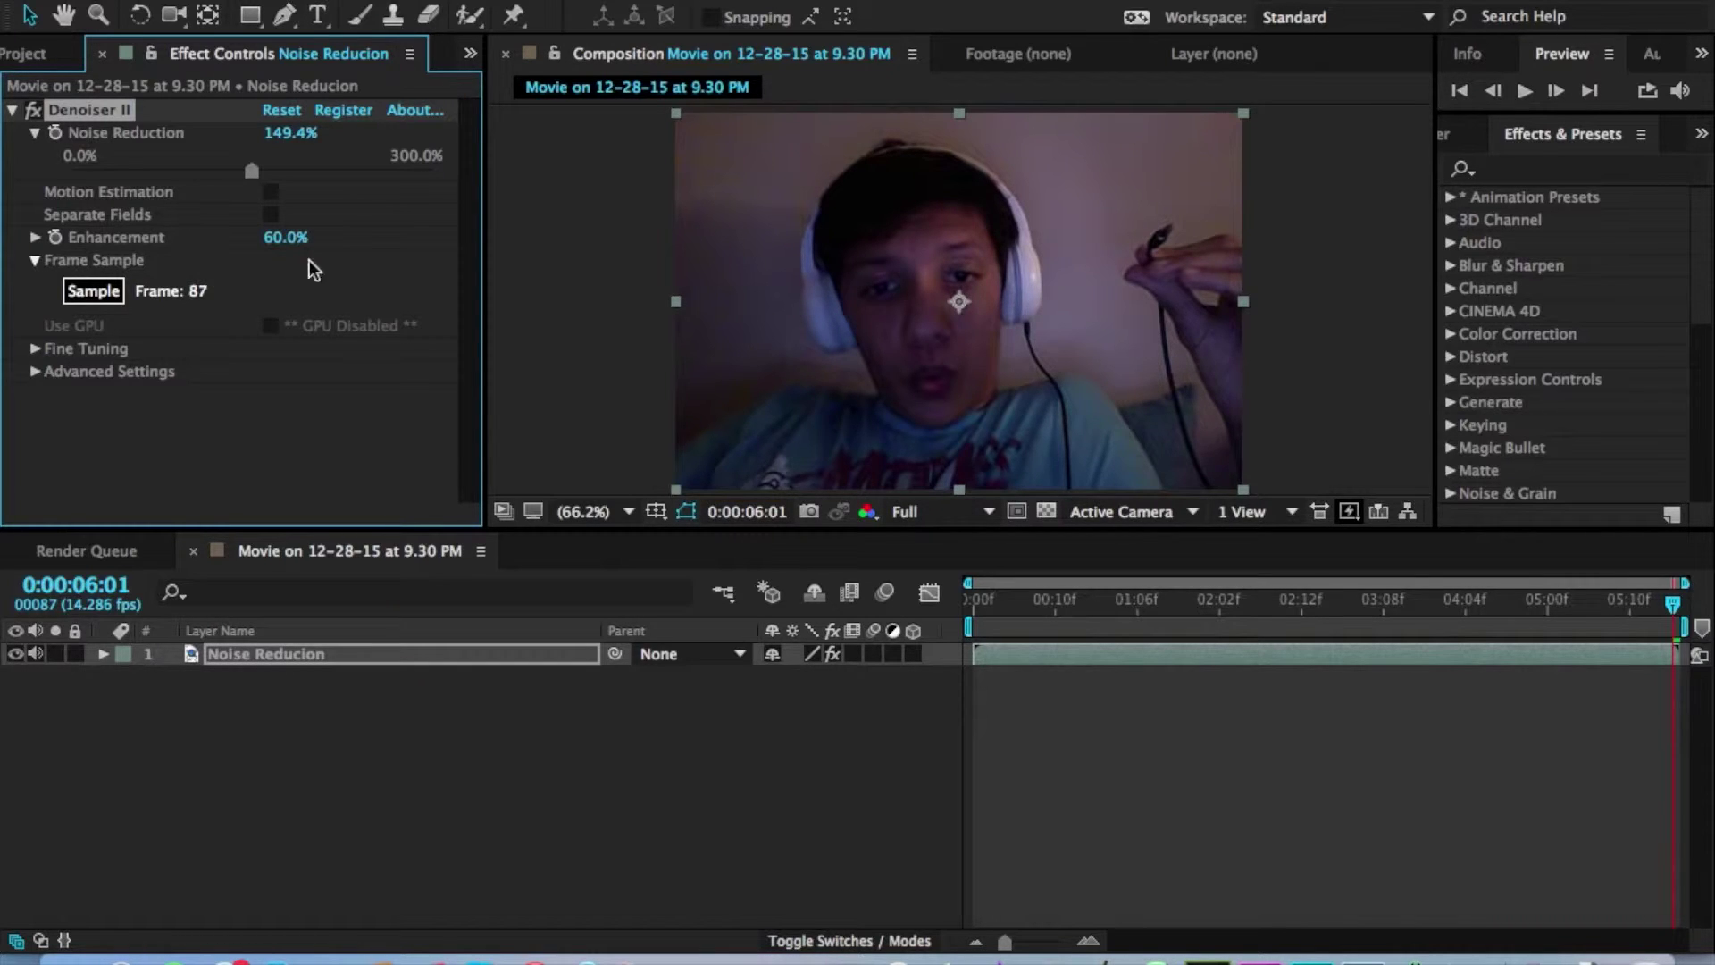
pyautogui.click(35, 348)
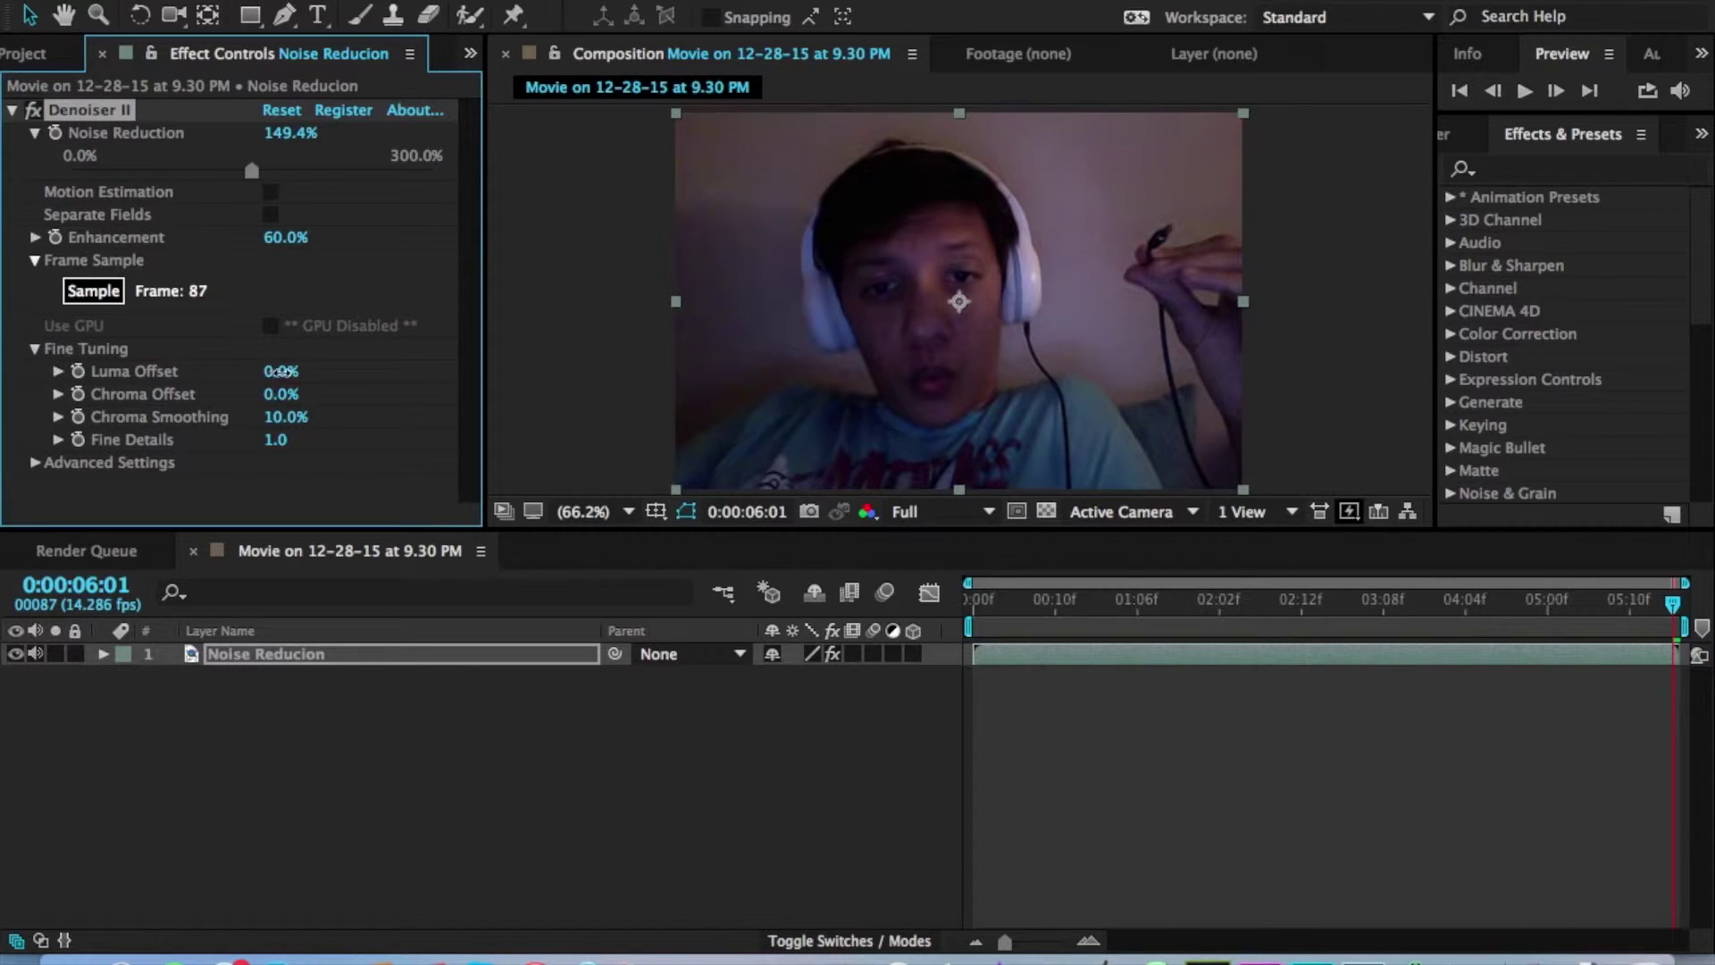
# Tune Luma Offset to 23%, Chroma Offset to -14%, Chroma Smoothing to 53%, and Fine Details to 5.
pyautogui.moveTo(280, 371); pyautogui.dragTo(318, 374)
pyautogui.moveTo(268, 396); pyautogui.dragTo(329, 433)
pyautogui.click(275, 441)
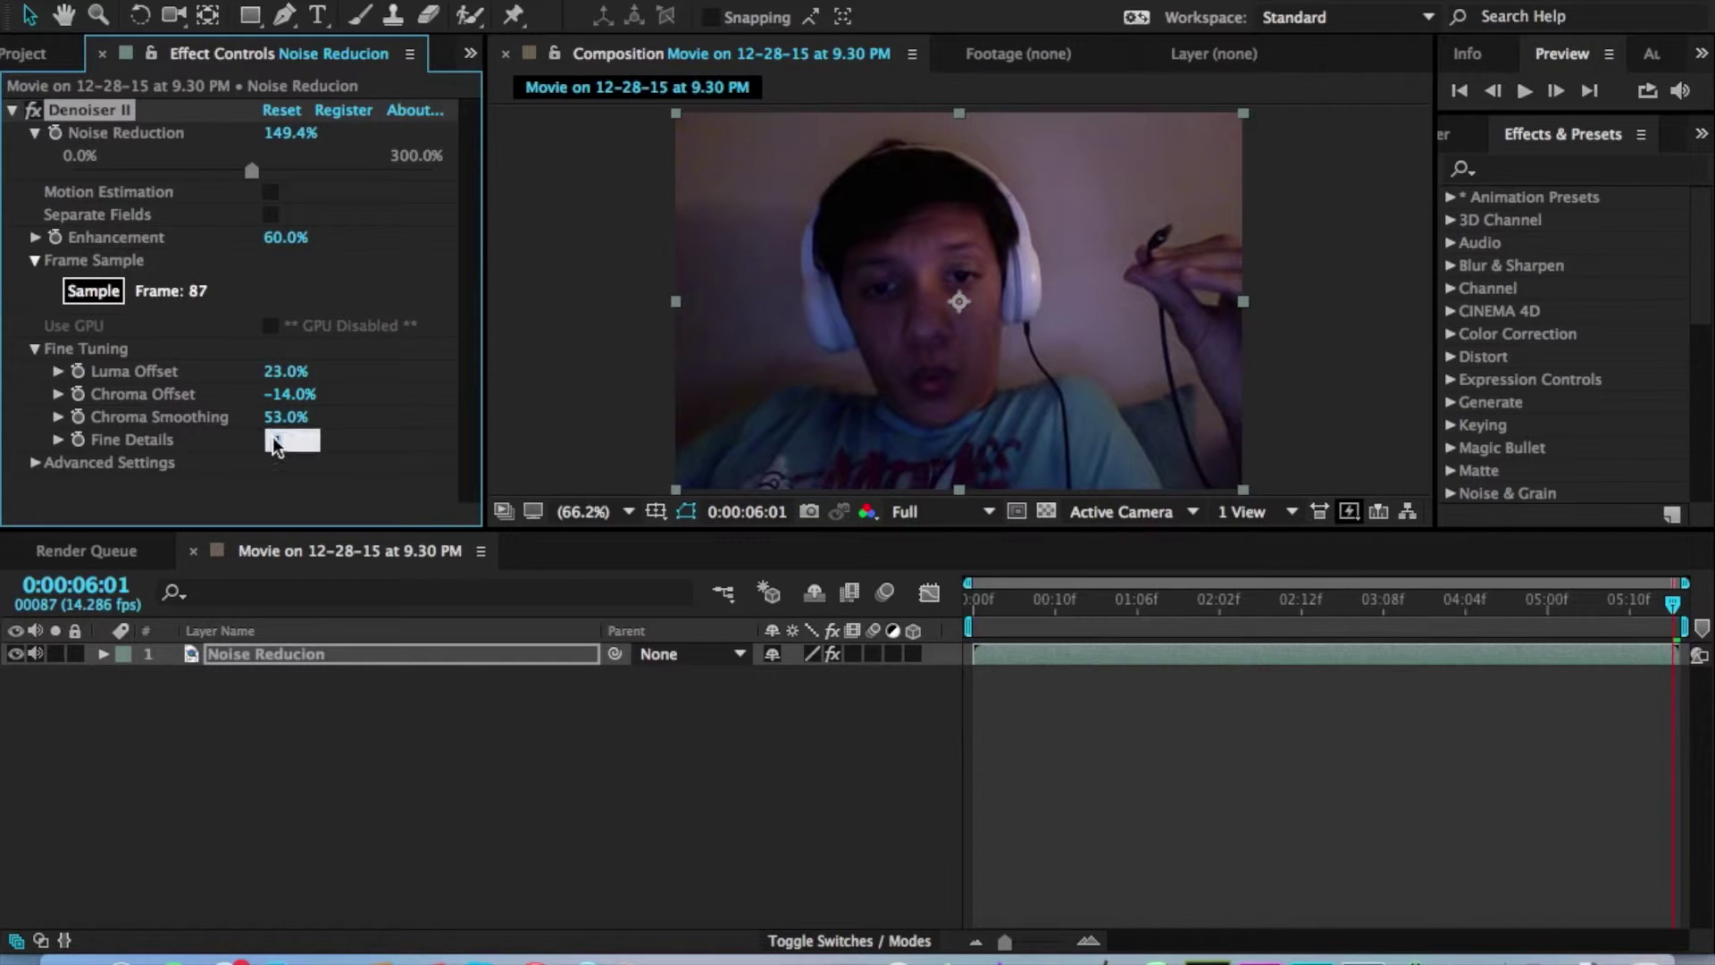
pyautogui.write('5')
pyautogui.press('Return')
pyautogui.click(36, 463)
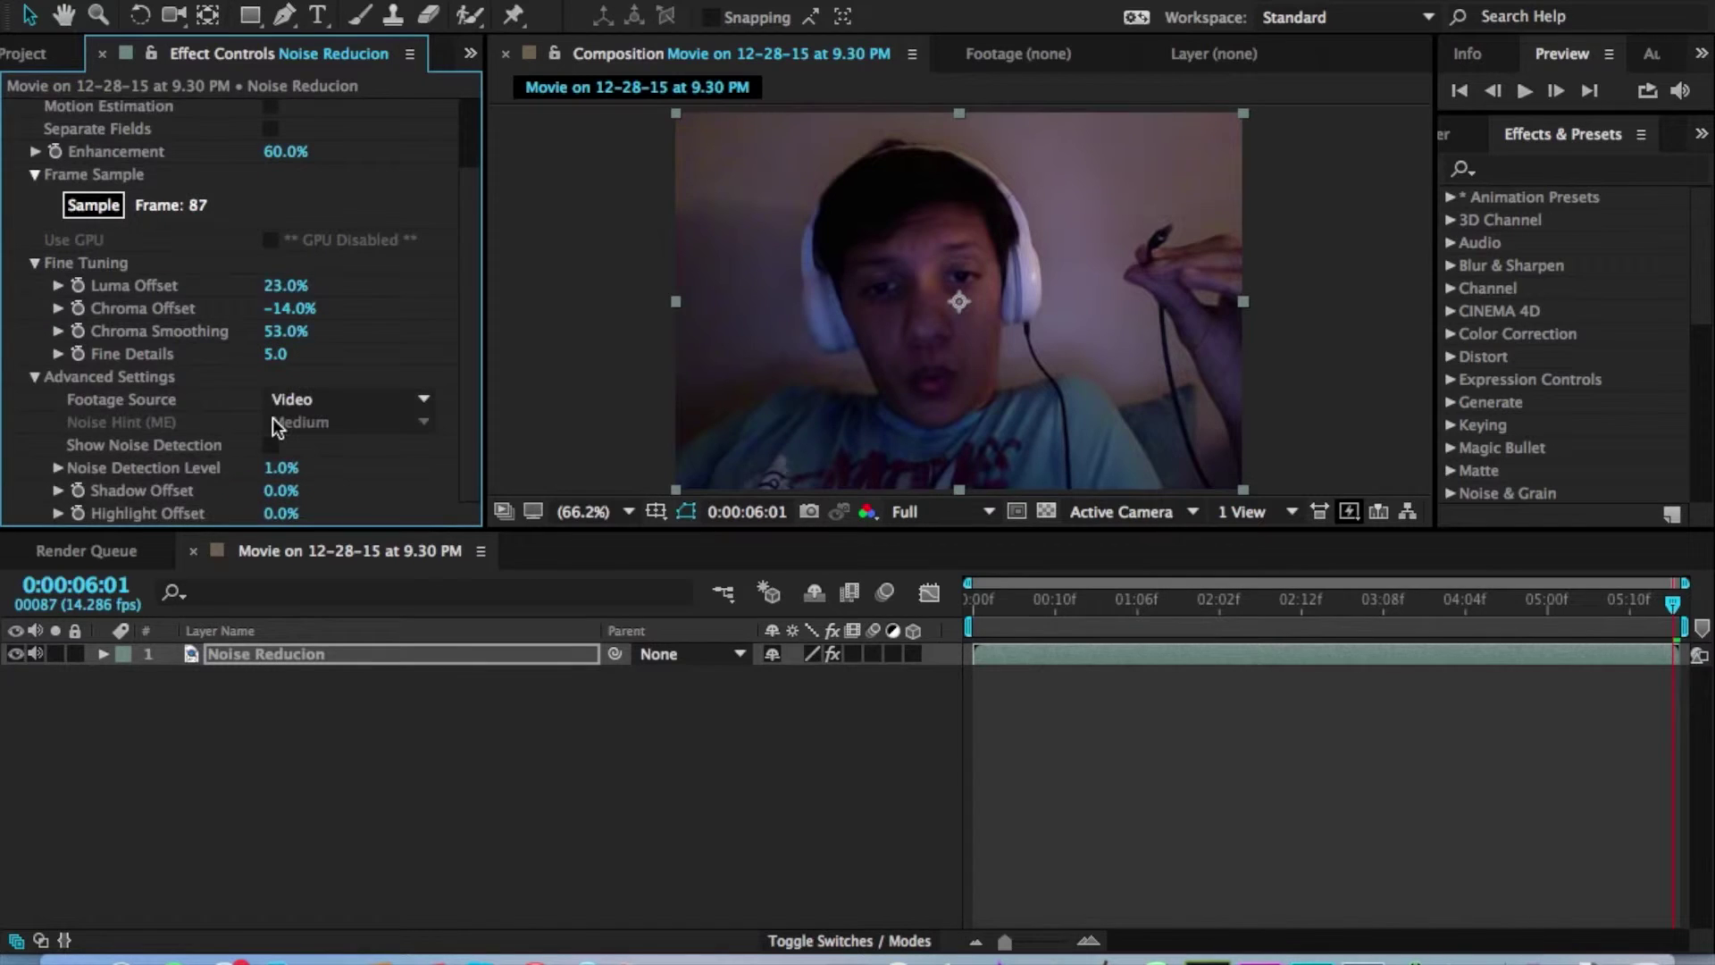
# Keep Footage Source on Video and enable Show Noise Detection in Advanced Settings.
pyautogui.click(335, 400)
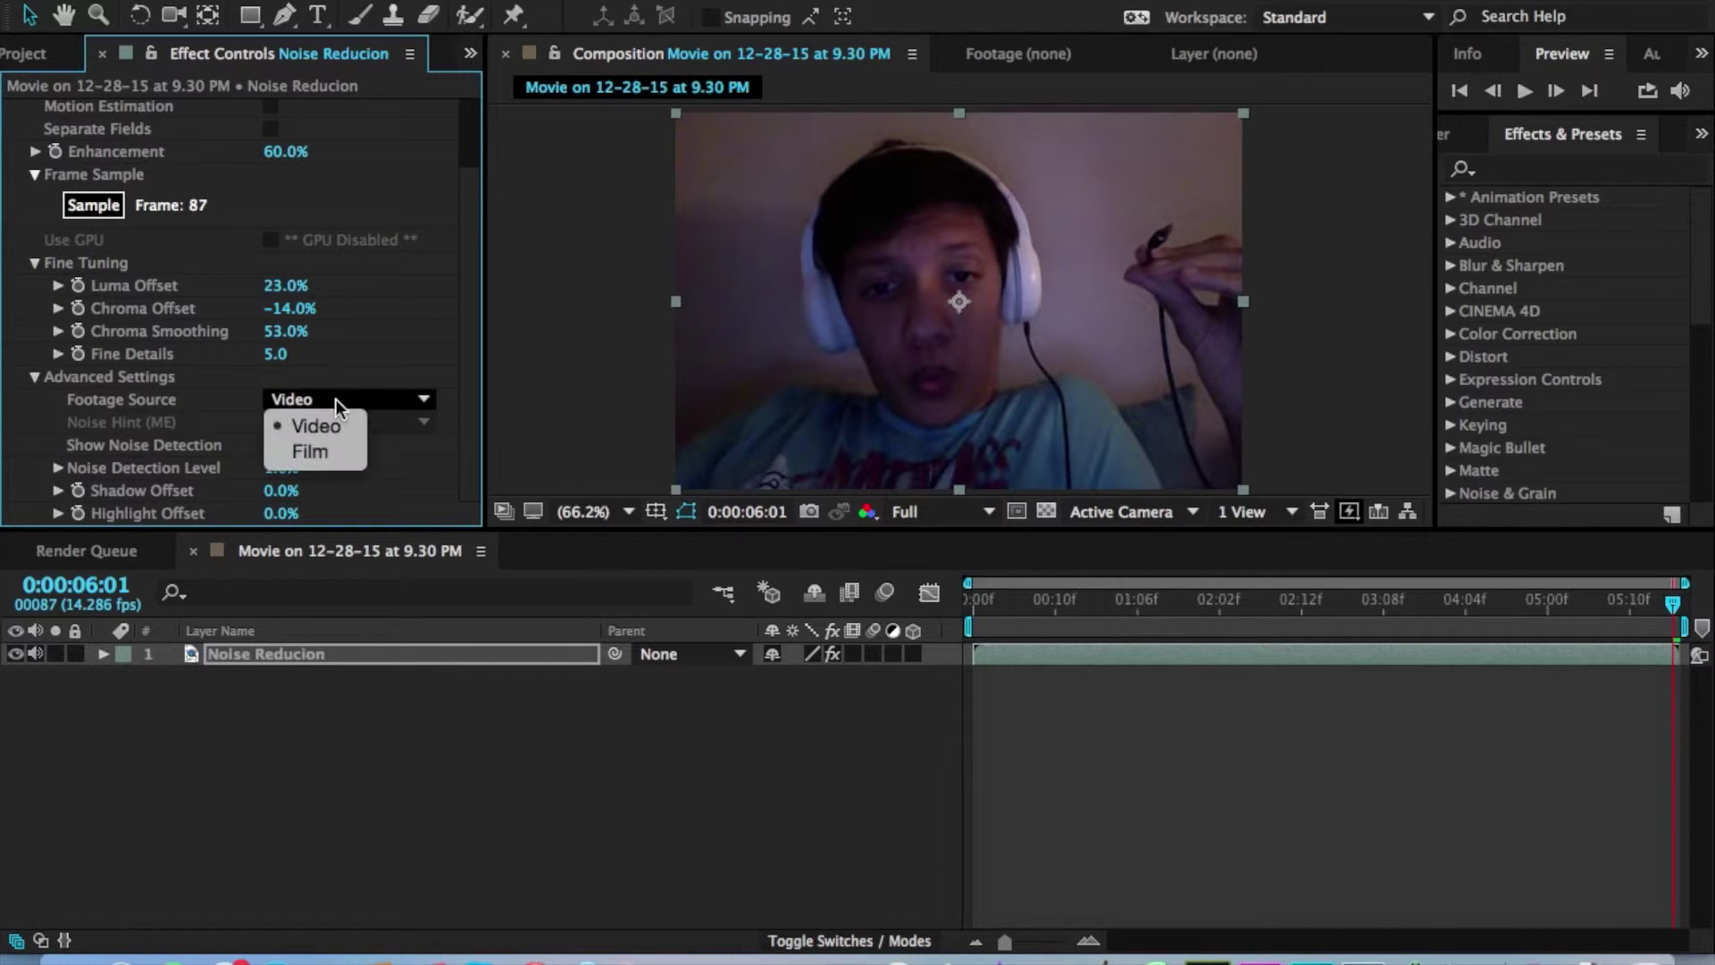
pyautogui.click(255, 405)
pyautogui.click(271, 444)
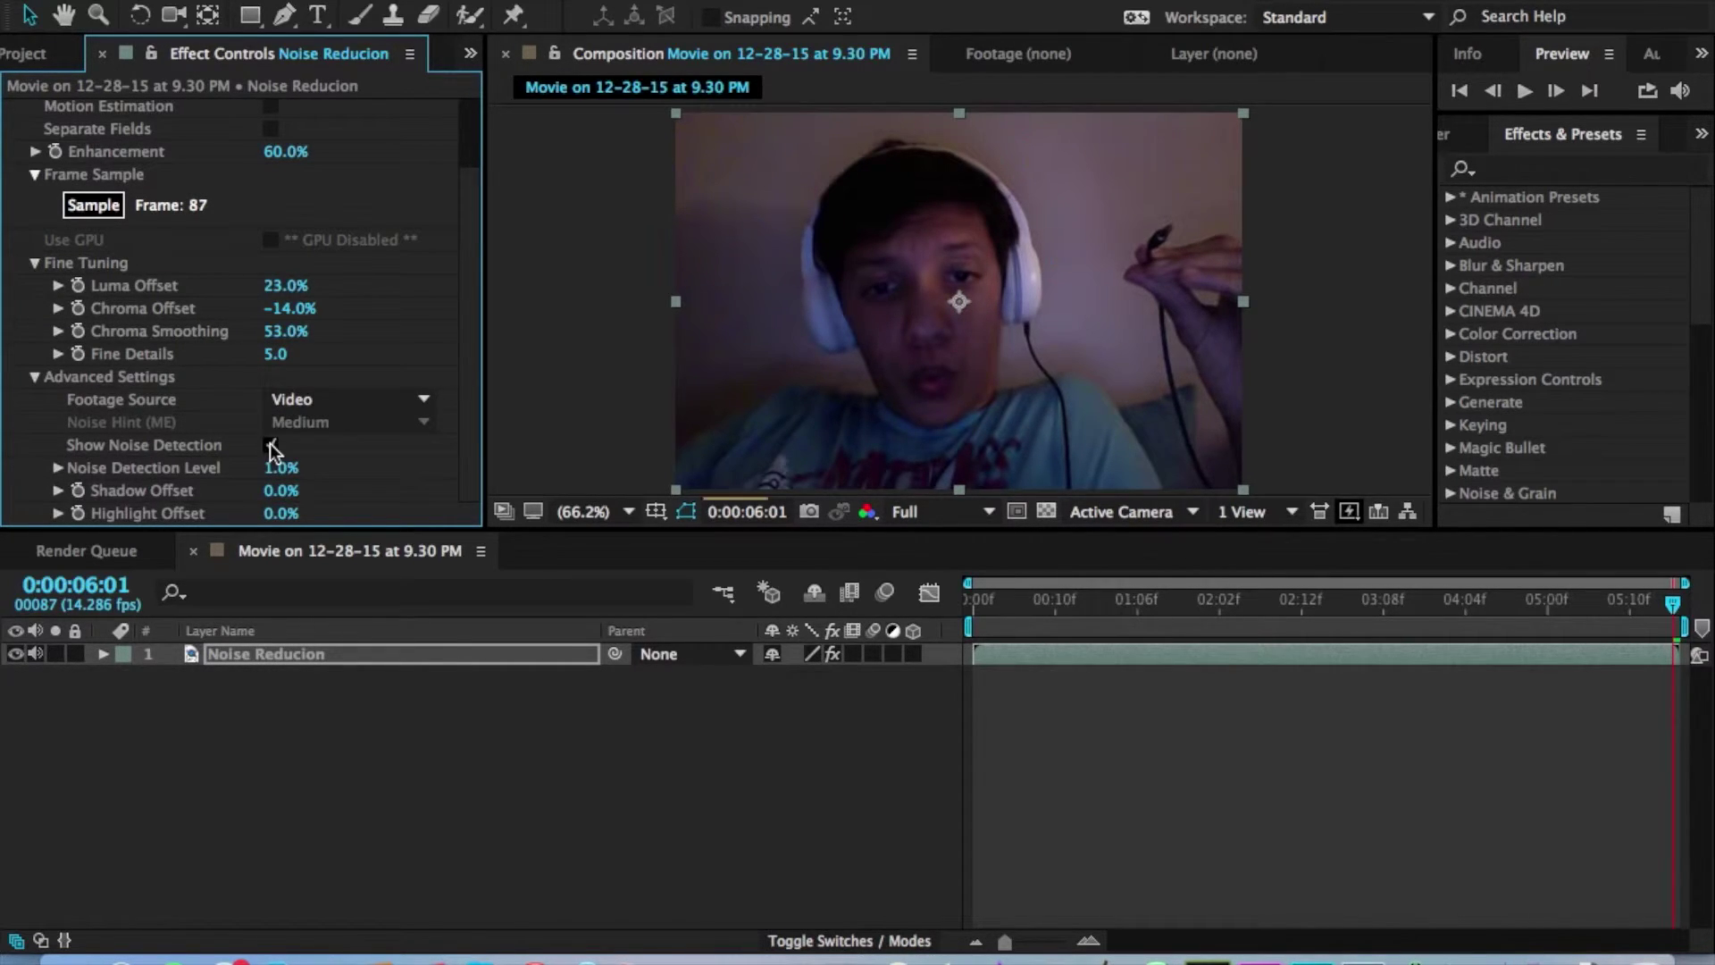
pyautogui.click(271, 445)
# Fit the composition to the preview area and switch the noise-detection overlay off.
pyautogui.click(1070, 256)
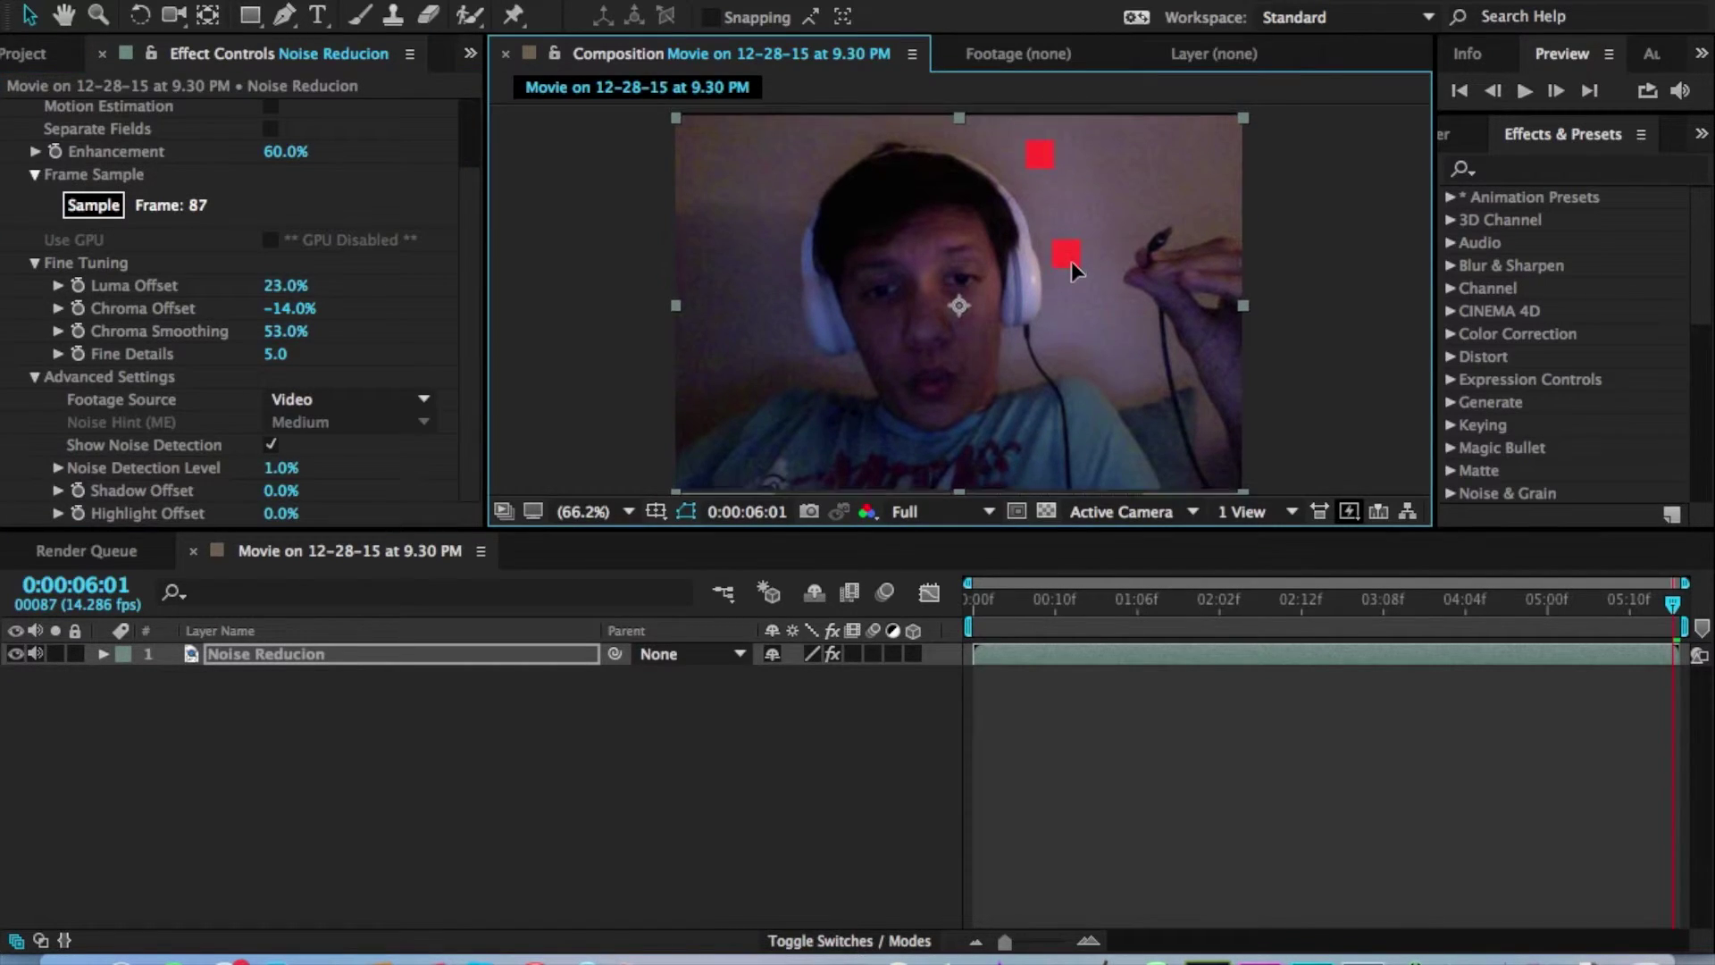
pyautogui.press('super+z')
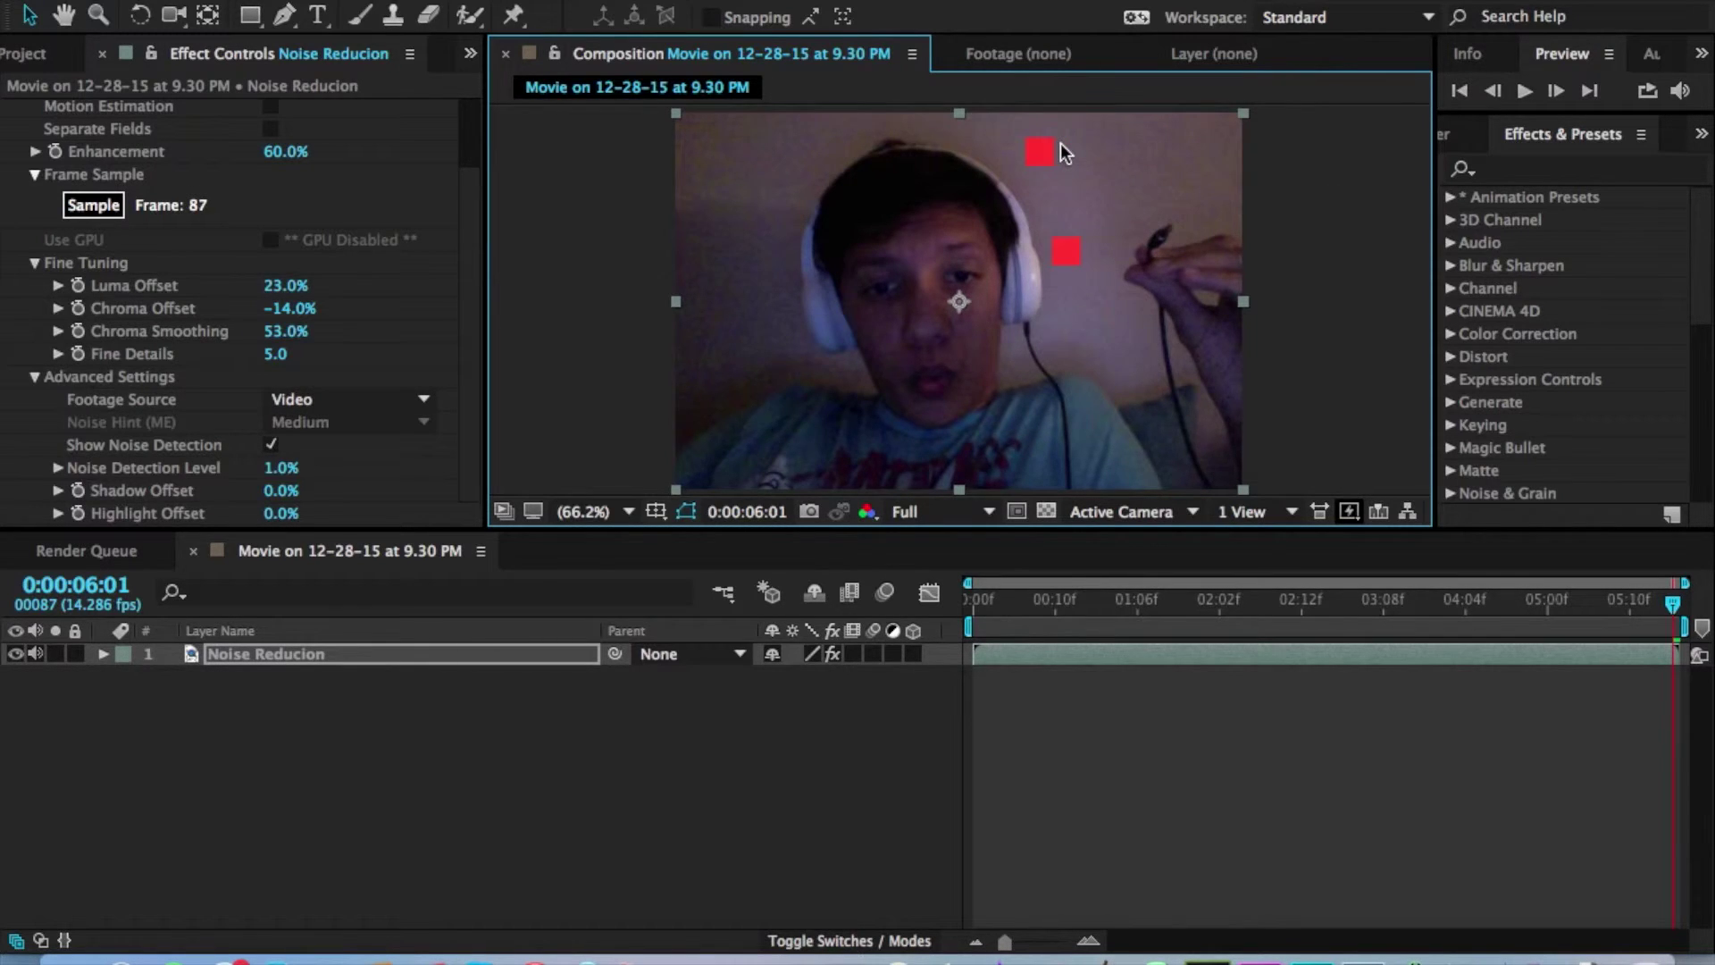
pyautogui.press('.')
pyautogui.press(',')
pyautogui.press(',')
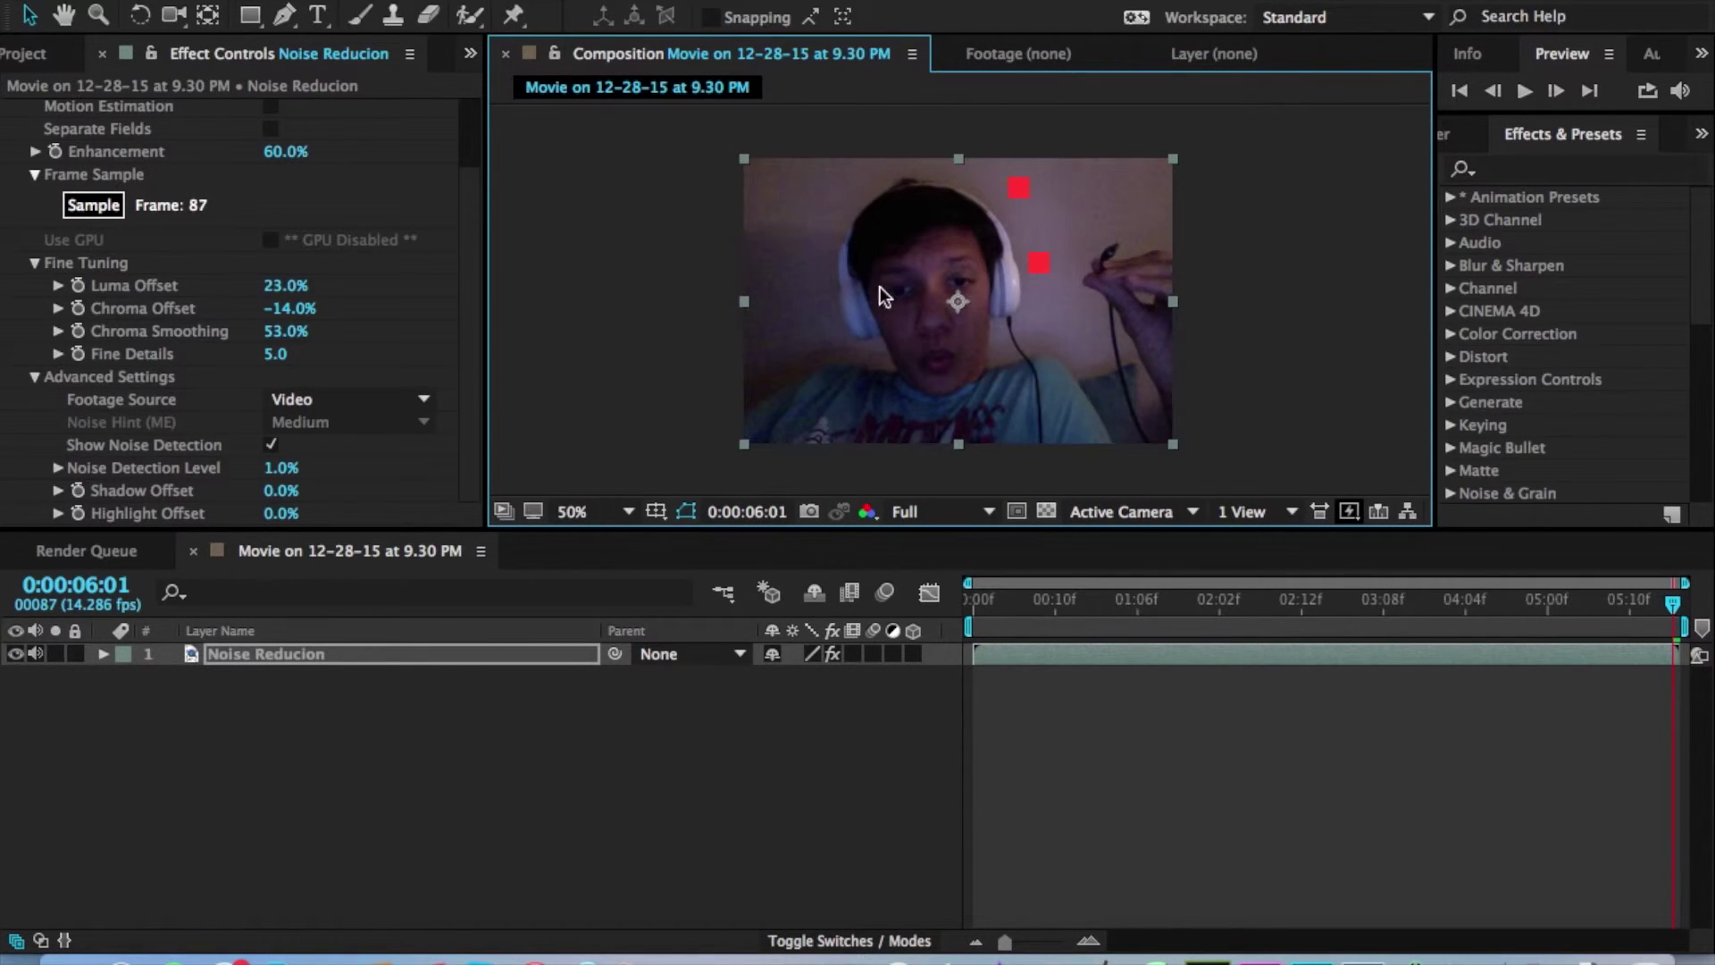
pyautogui.click(599, 511)
pyautogui.click(590, 528)
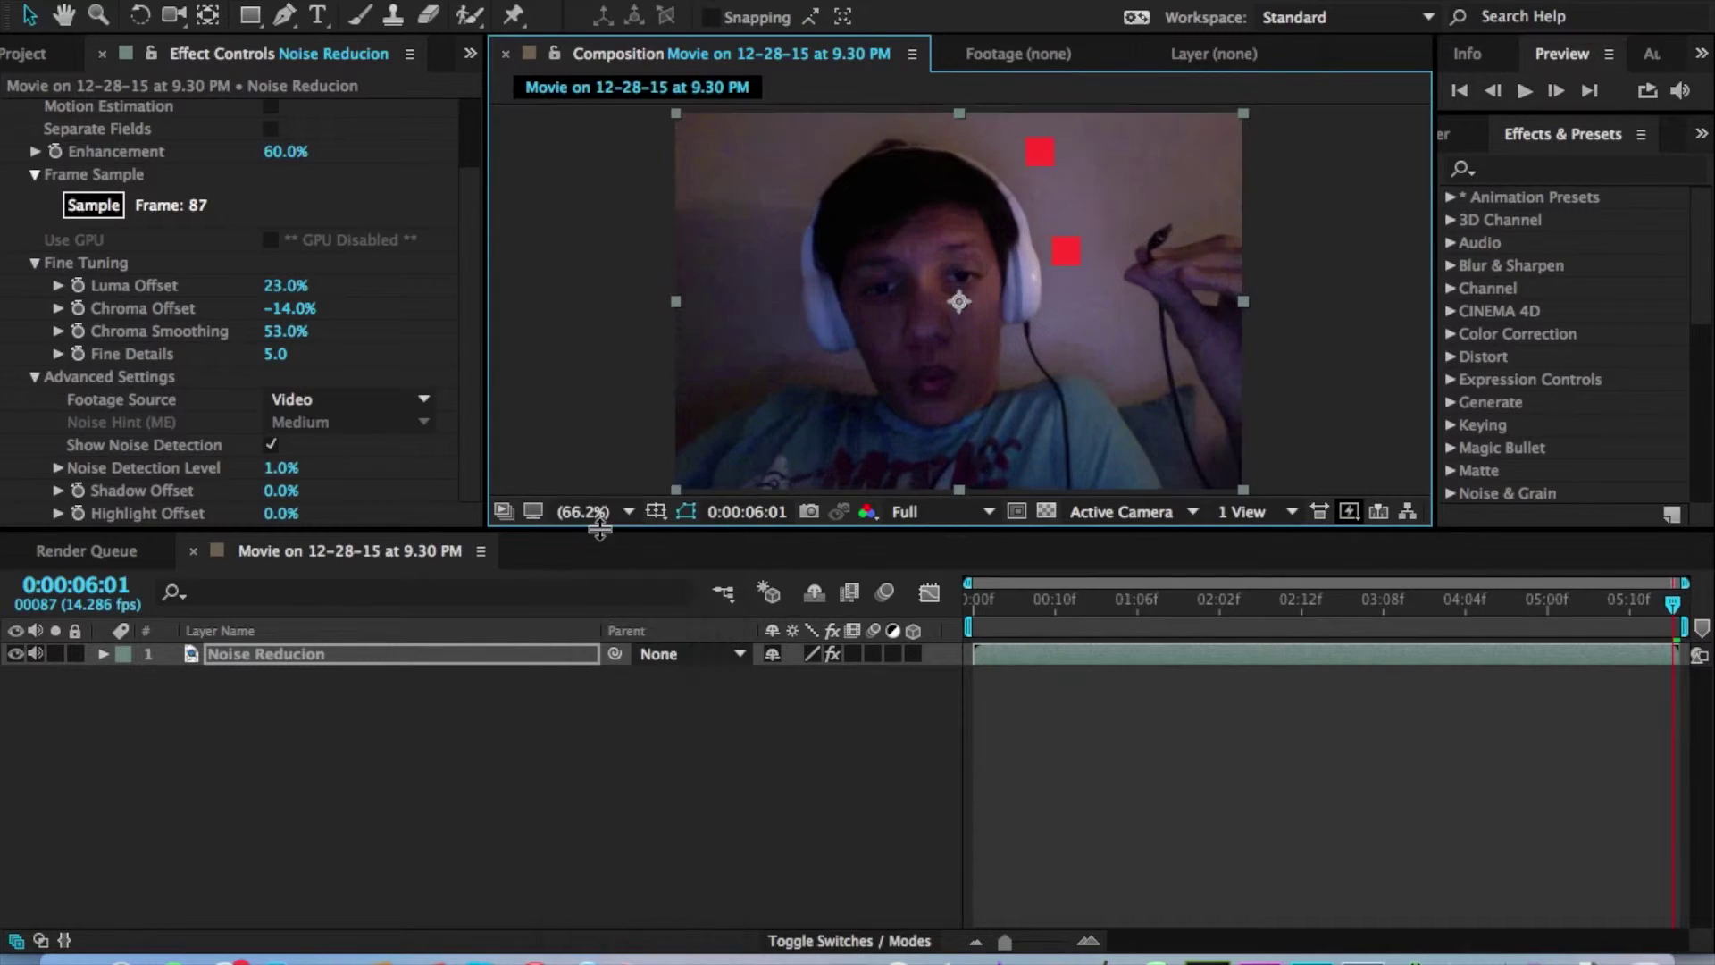
pyautogui.click(271, 446)
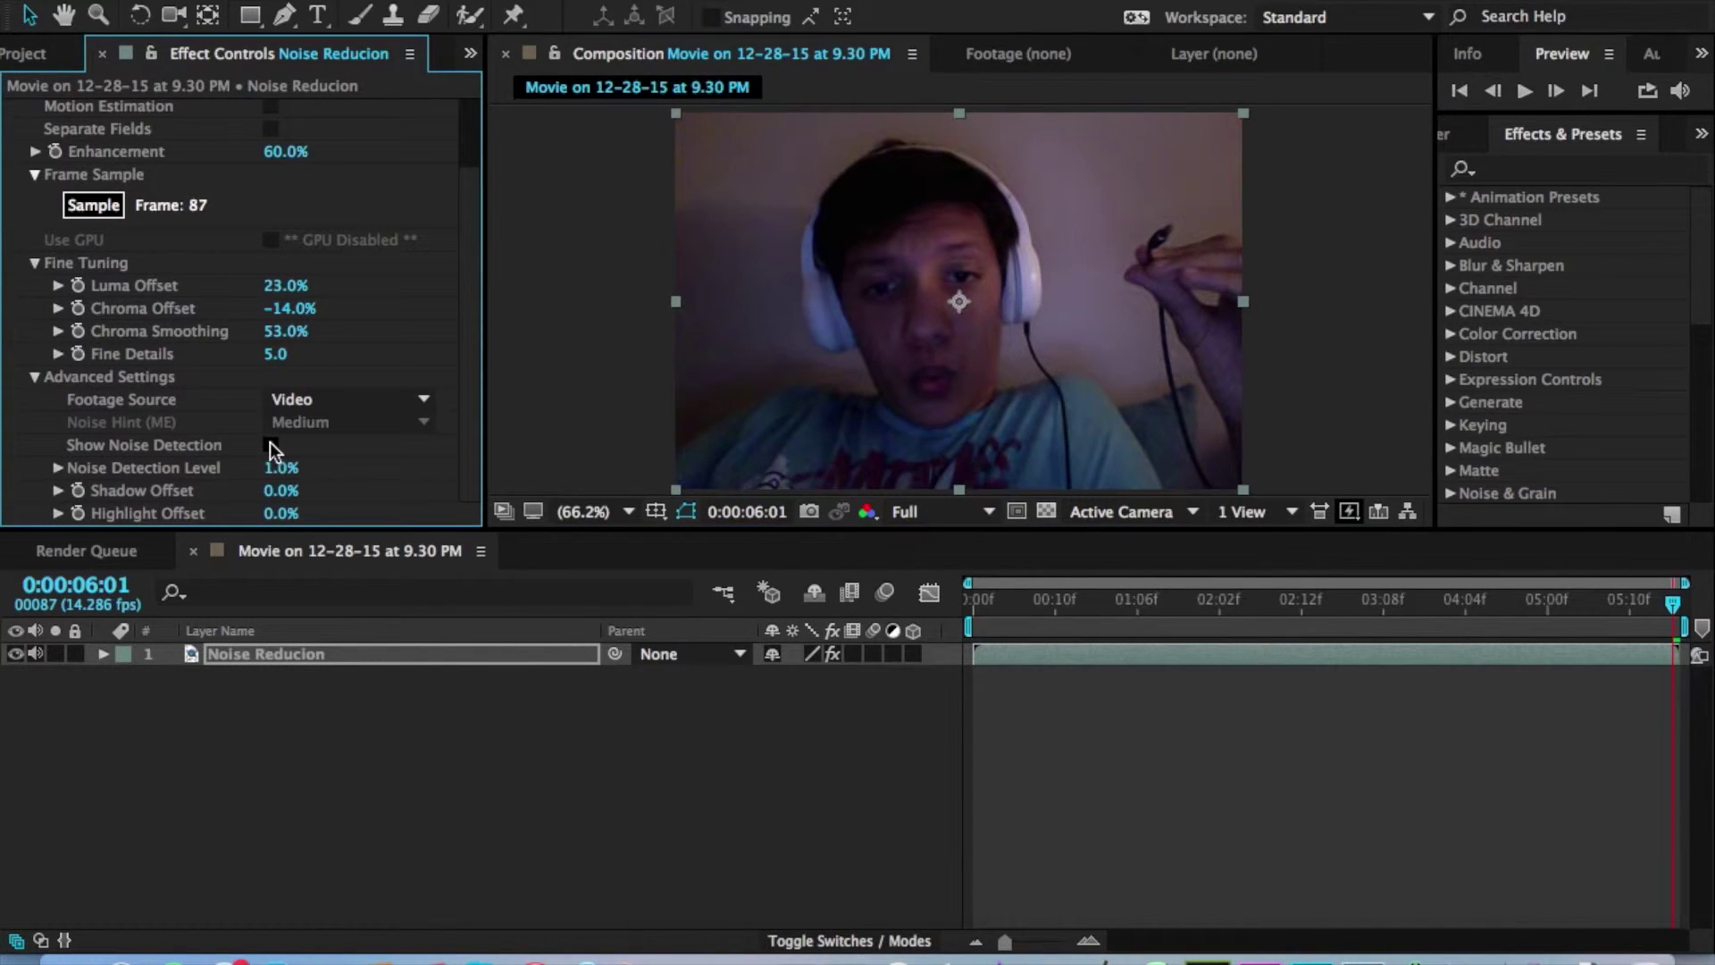
# Try Motion Estimation on and off, leaving it off with Separate Fields checked.
pyautogui.click(271, 445)
pyautogui.scroll(3, 179, 344)
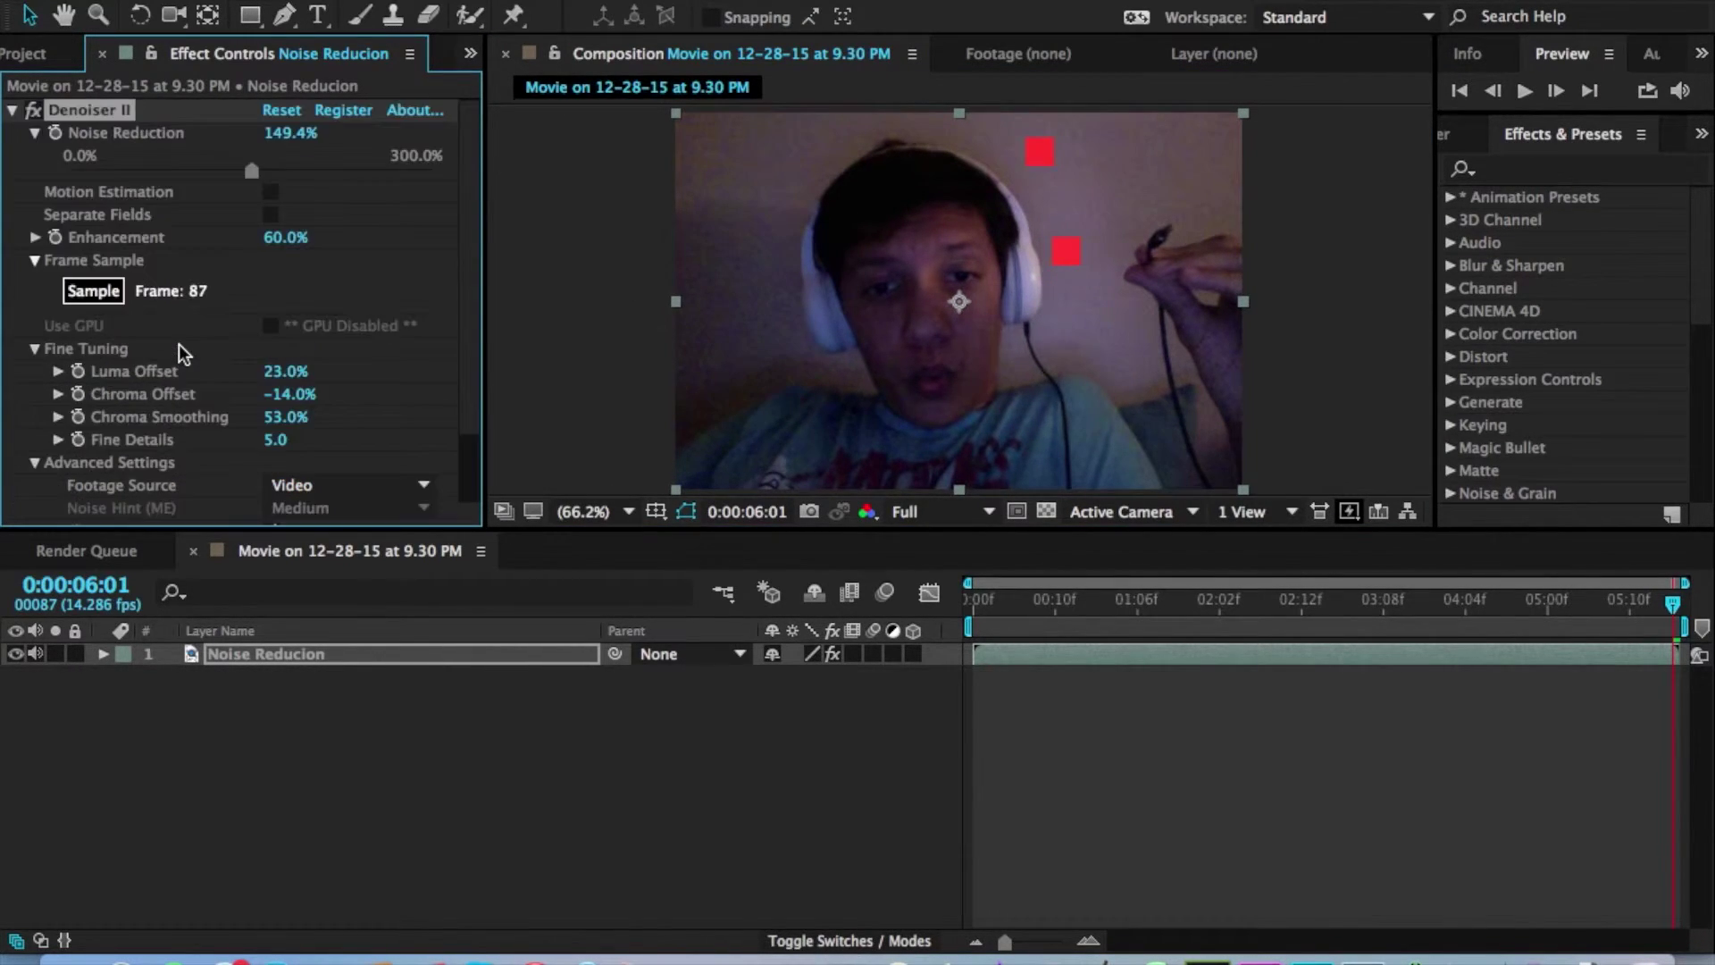
pyautogui.click(270, 195)
pyautogui.click(271, 194)
pyautogui.click(269, 216)
pyautogui.scroll(-3, 270, 233)
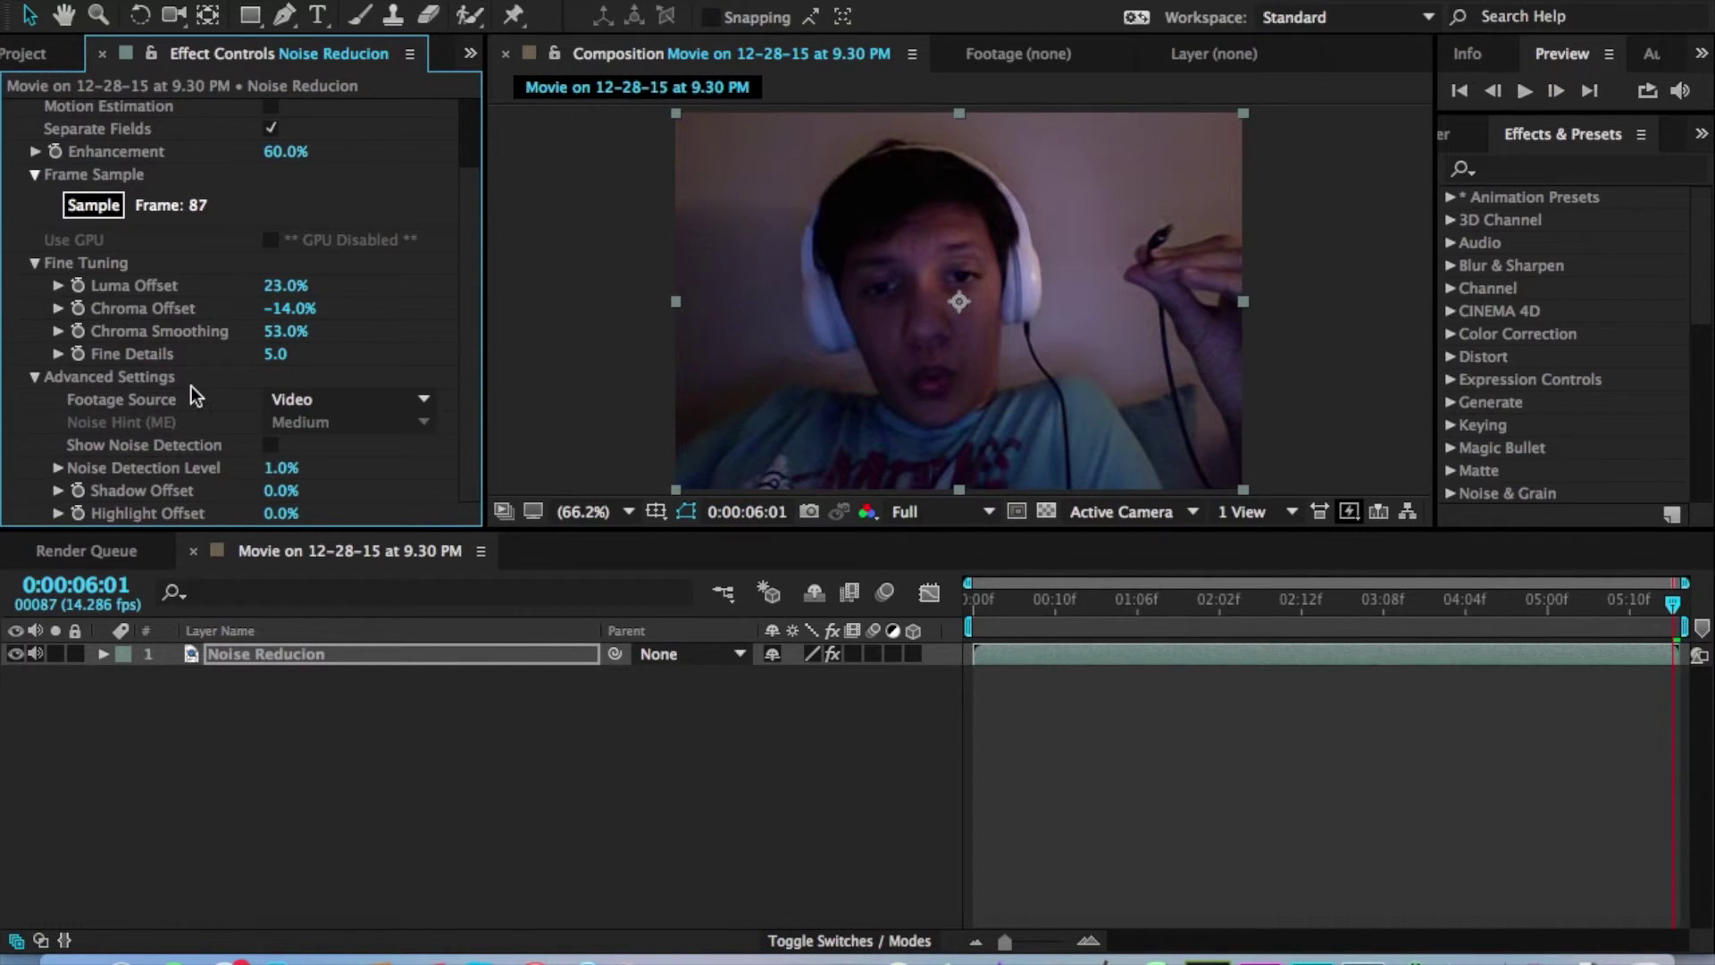
pyautogui.scroll(3, 192, 386)
pyautogui.click(269, 213)
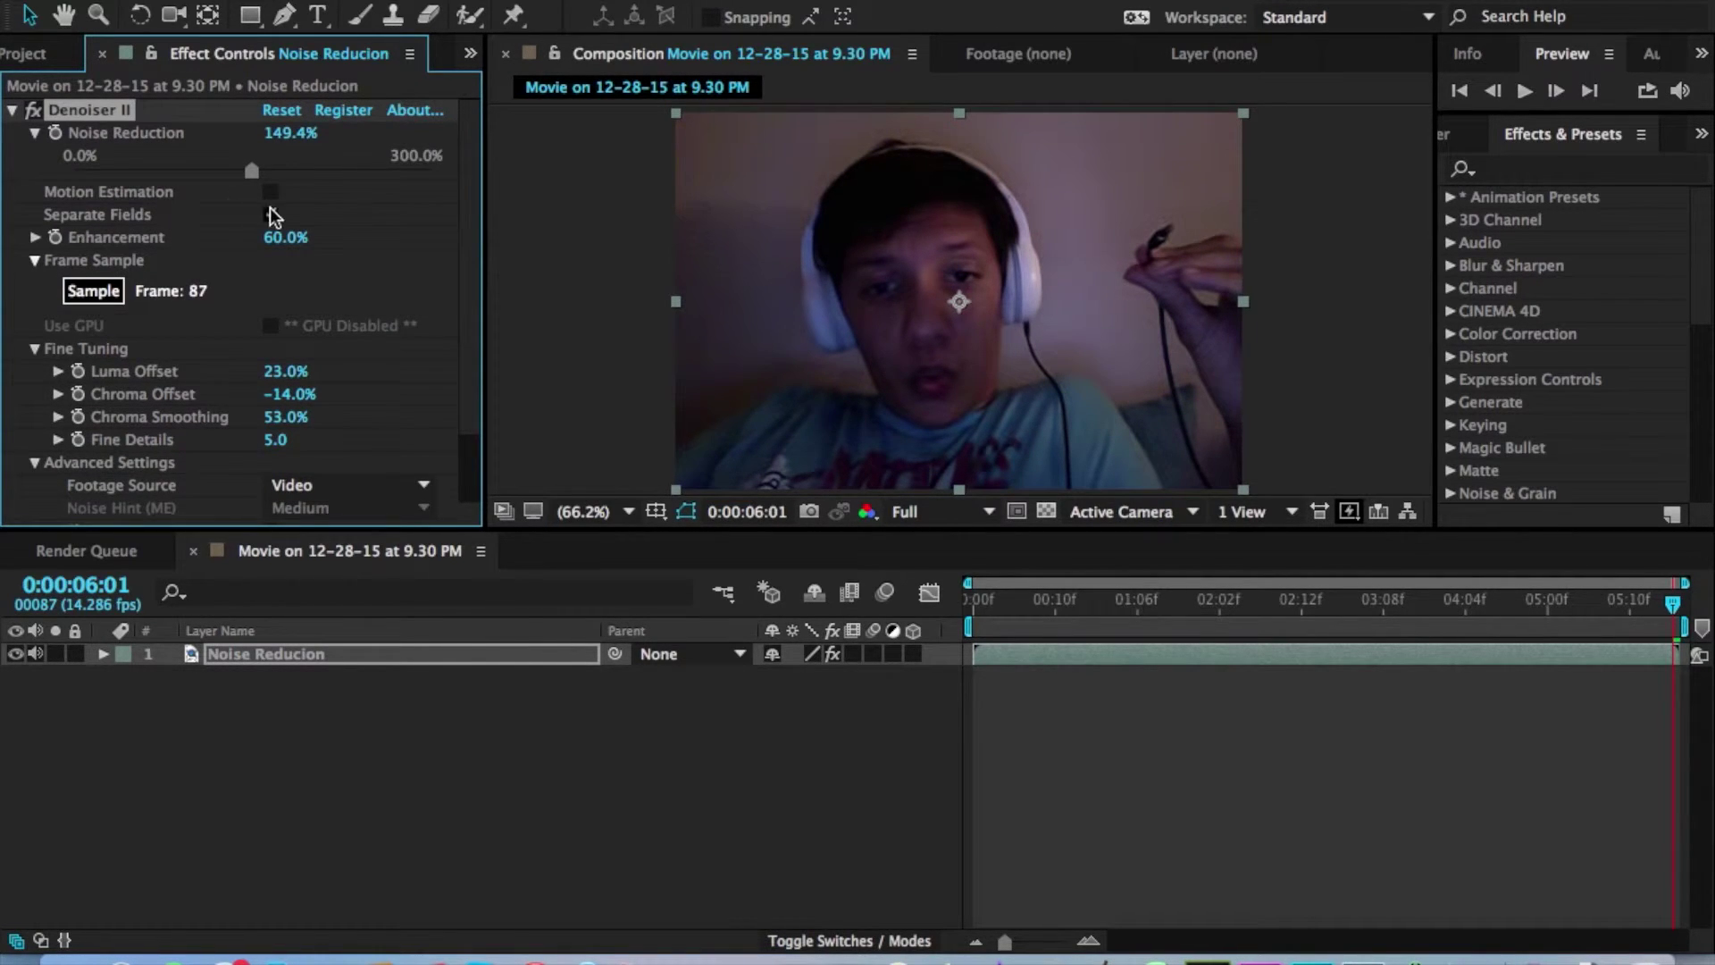
pyautogui.click(270, 192)
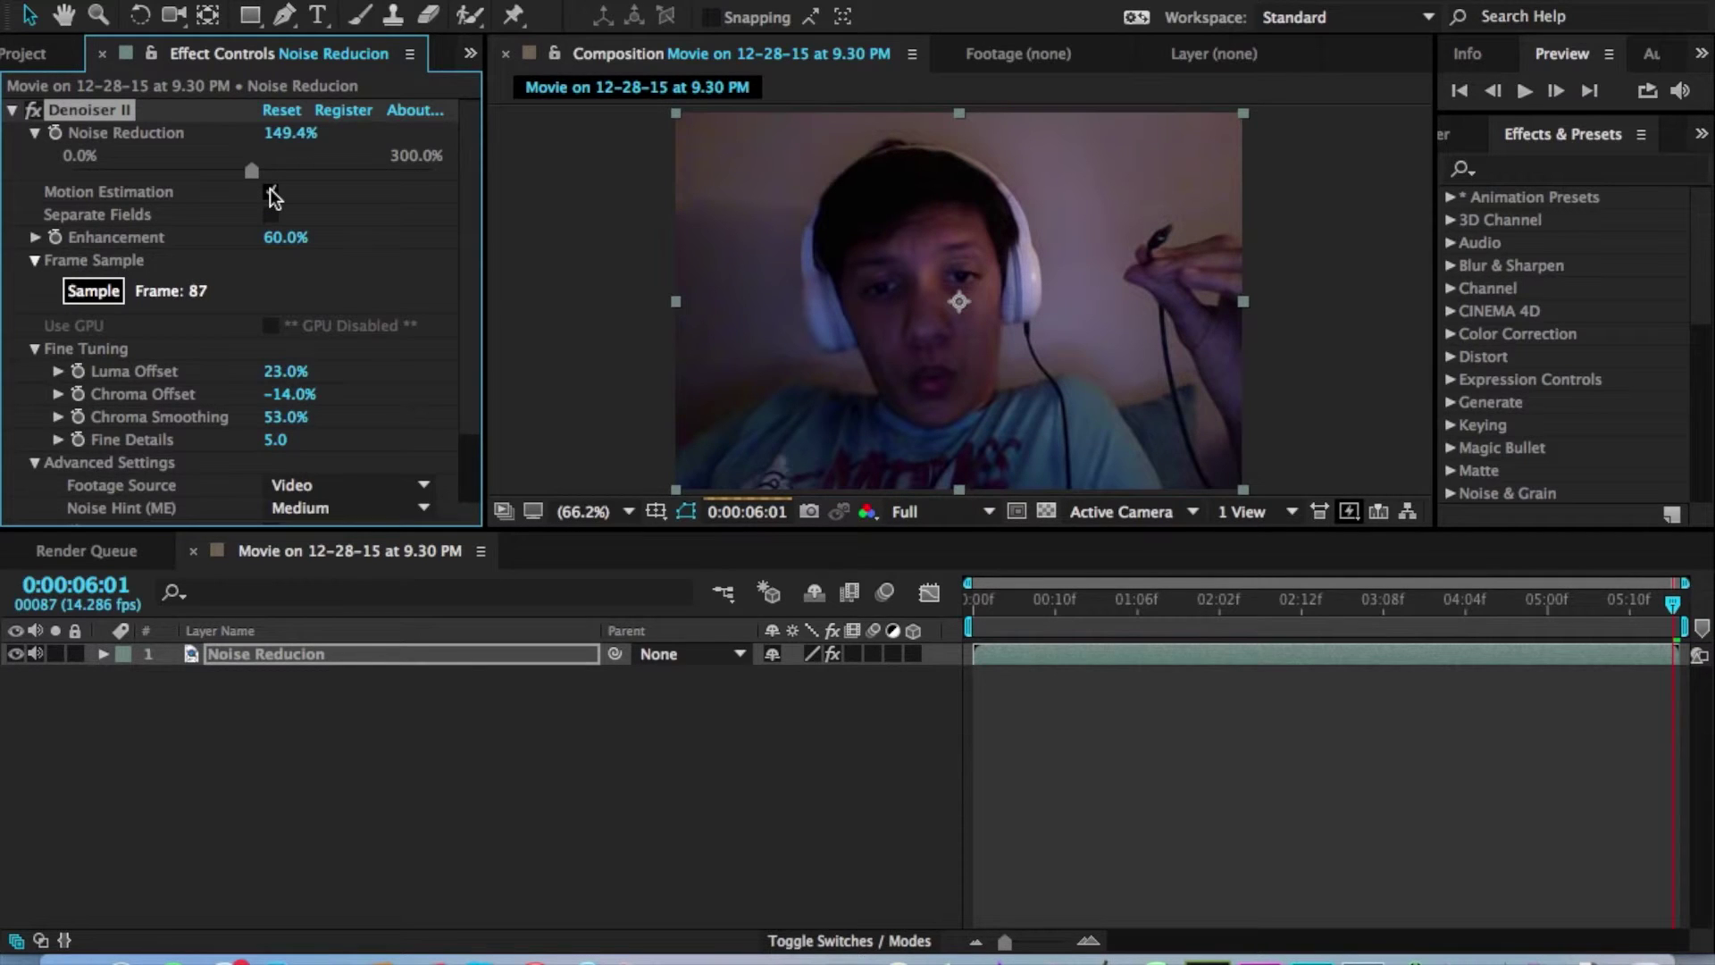
pyautogui.click(270, 190)
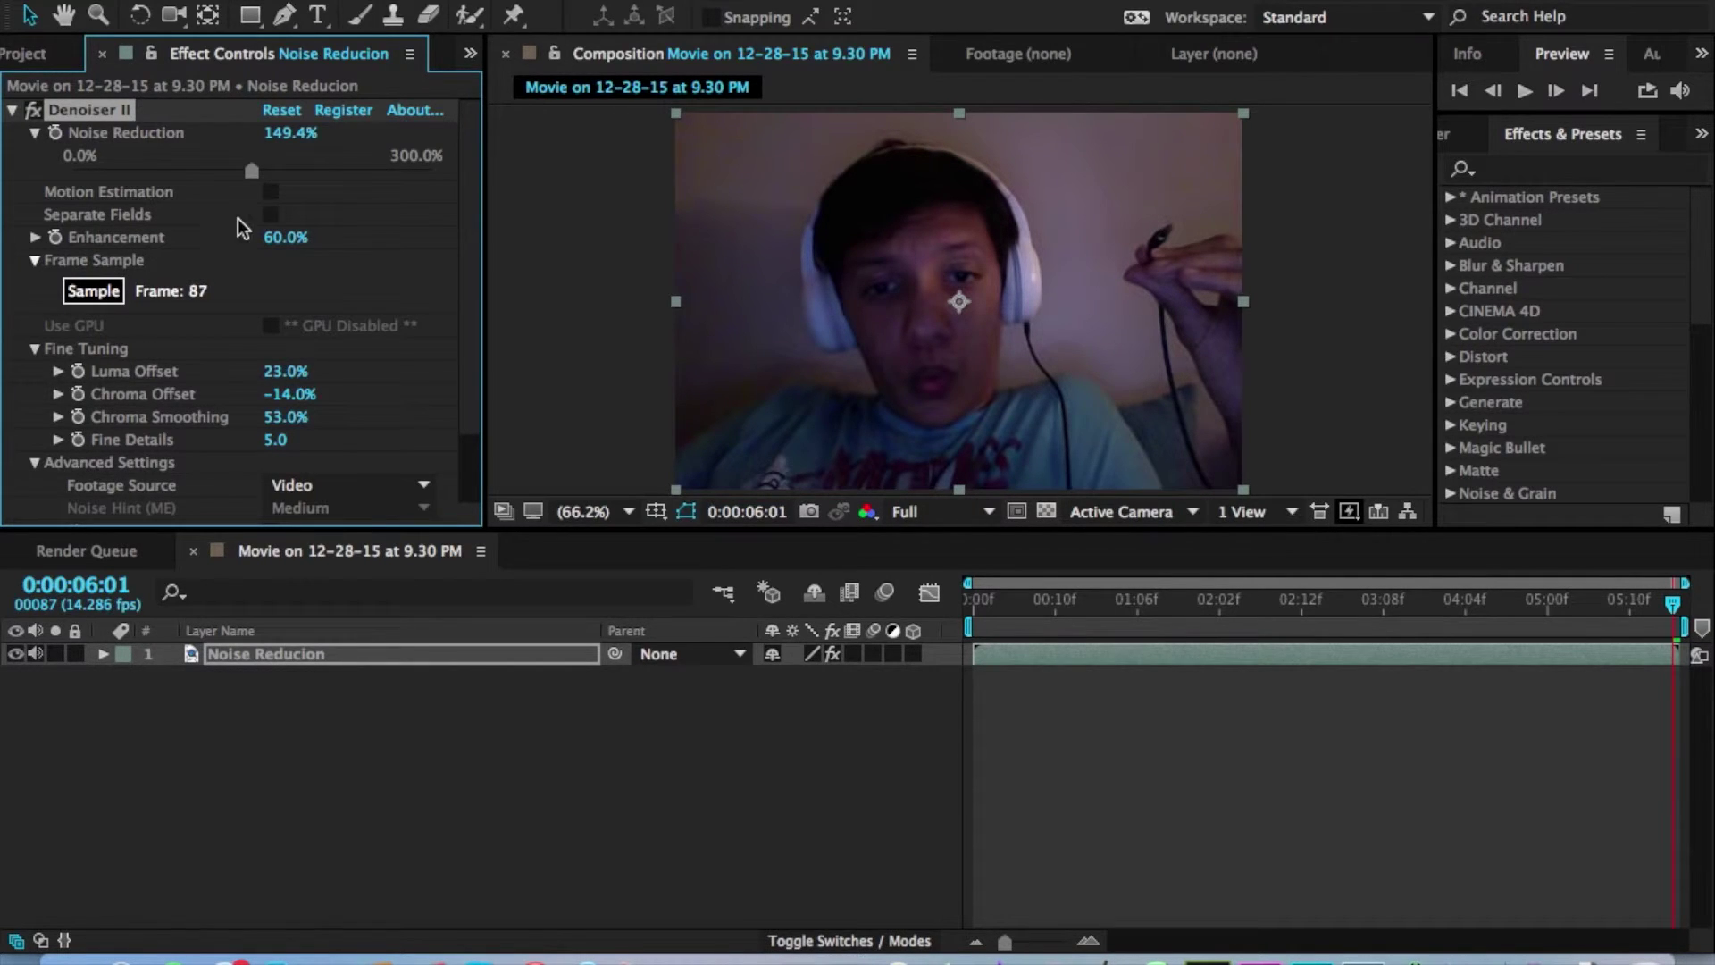
pyautogui.click(270, 216)
pyautogui.scroll(-2, 175, 343)
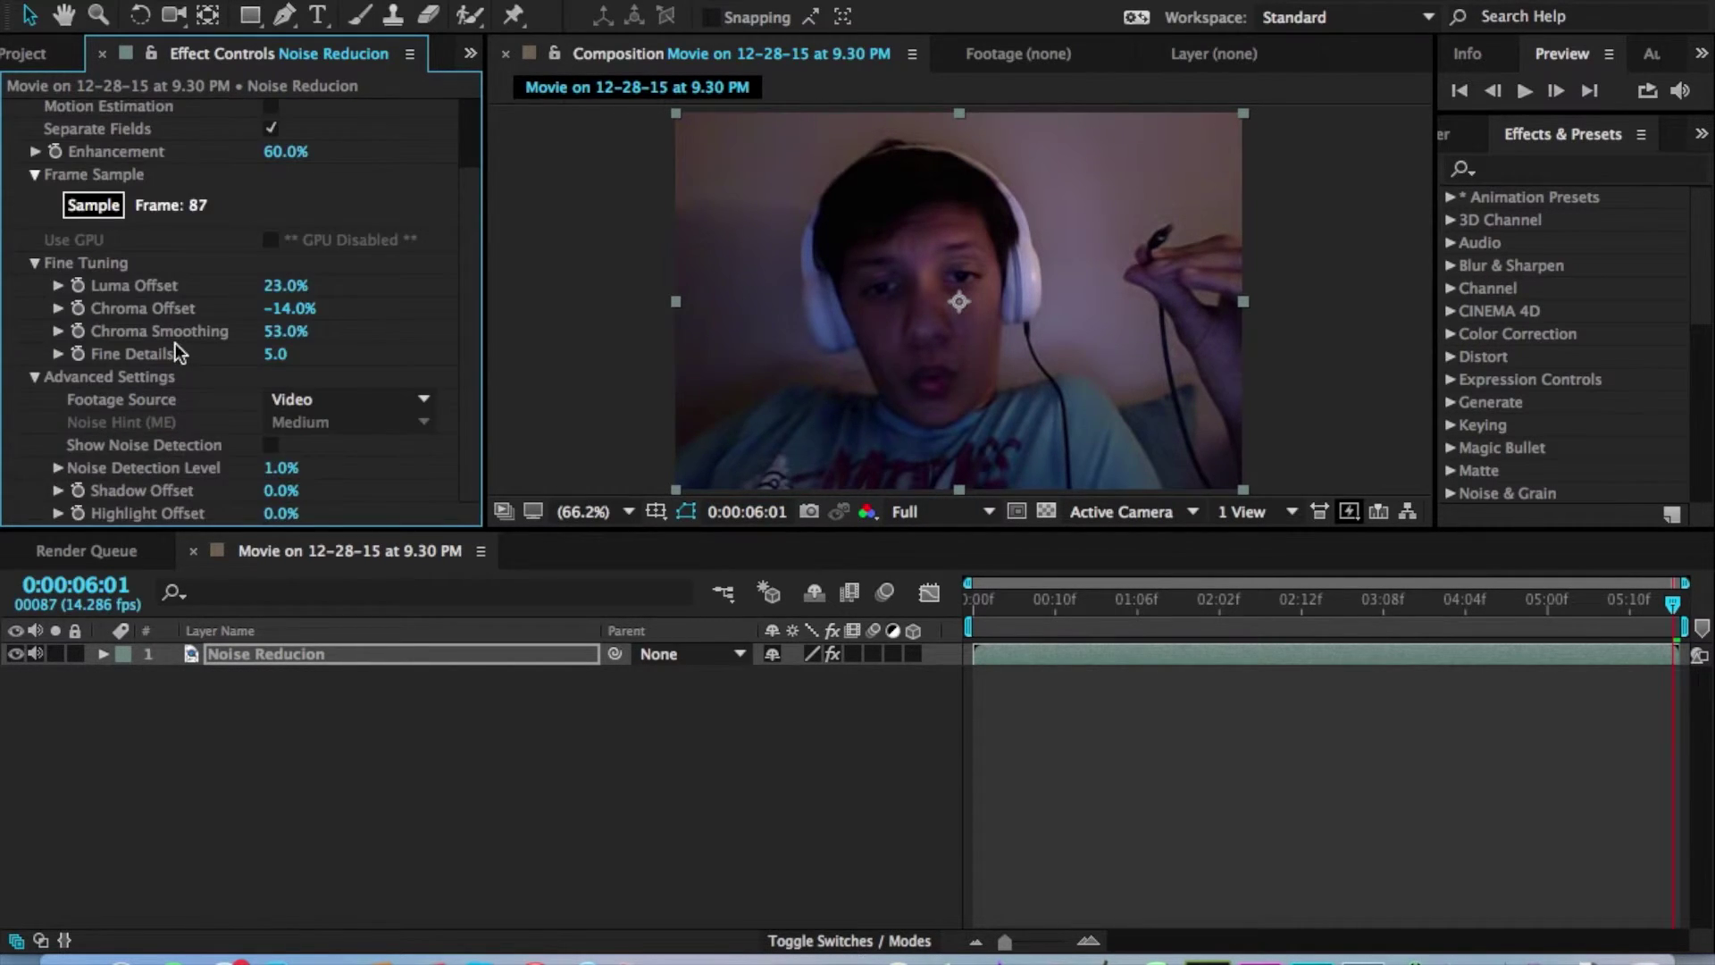
# With the overlay shown, raise Detection Level to 20%, Shadow 35%, Highlight 56%, Chroma Smoothing 81%.
pyautogui.click(271, 444)
pyautogui.moveTo(271, 468)
pyautogui.mouseDown()
pyautogui.moveTo(445, 472)
pyautogui.moveTo(229, 479)
pyautogui.moveTo(369, 457)
pyautogui.moveTo(304, 471)
pyautogui.mouseUp()
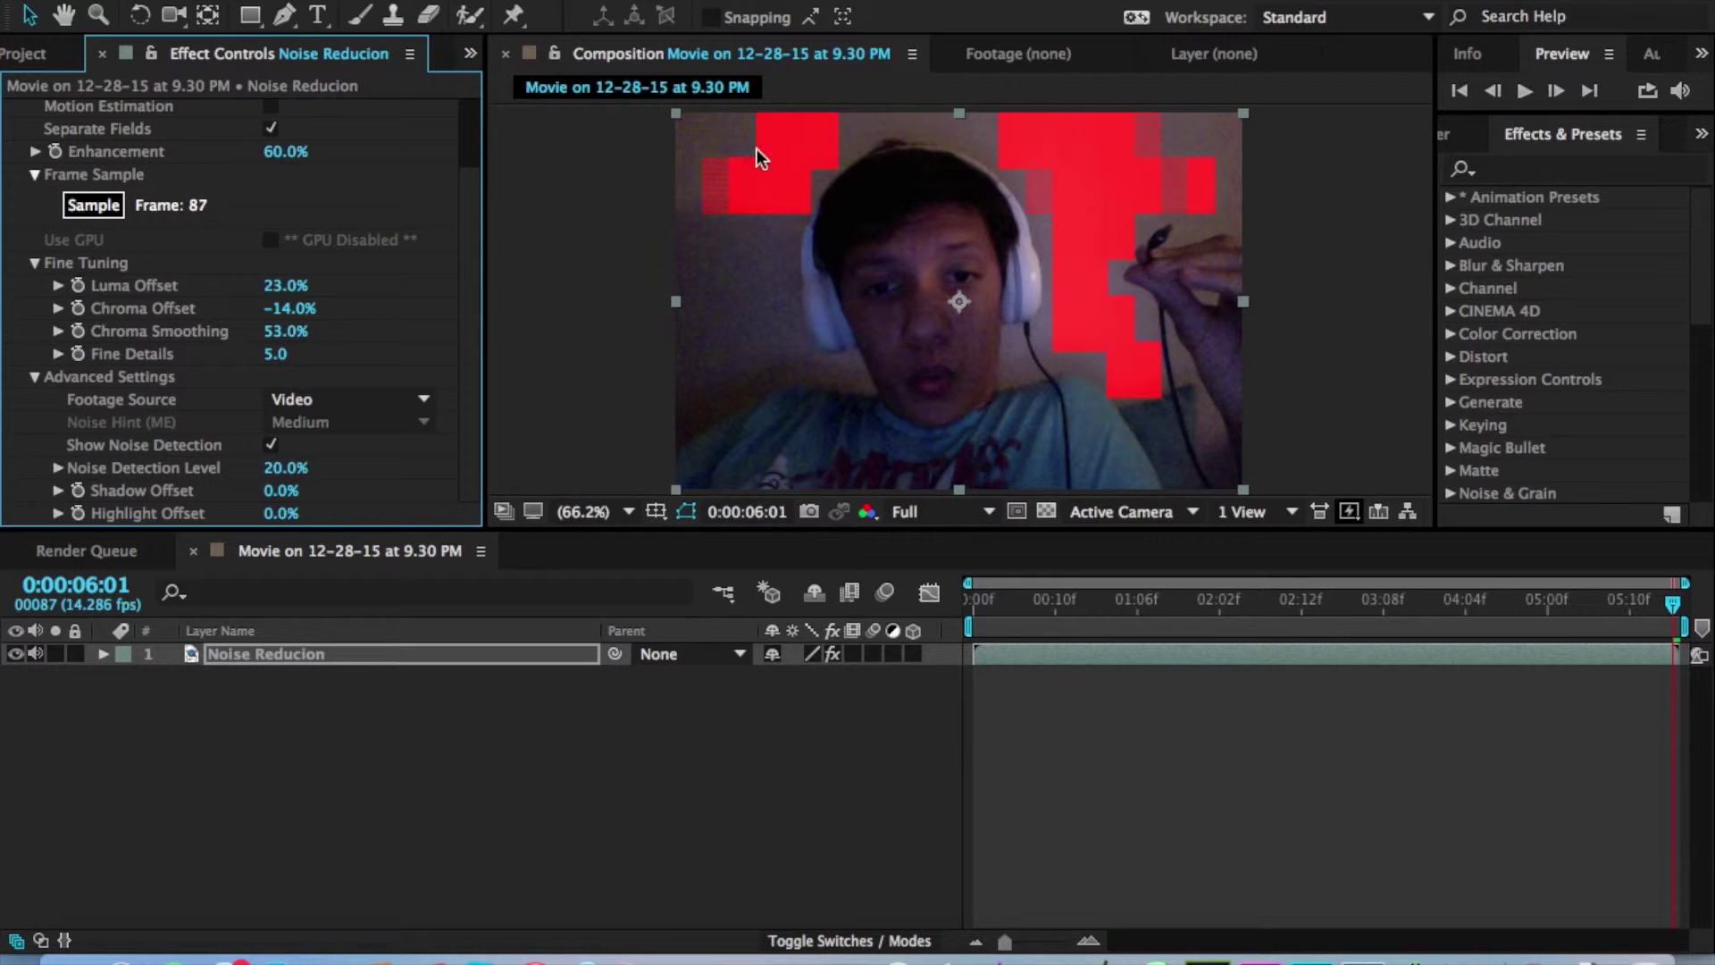
pyautogui.moveTo(274, 490); pyautogui.dragTo(315, 484)
pyautogui.moveTo(277, 503); pyautogui.dragTo(348, 500)
pyautogui.moveTo(279, 332); pyautogui.dragTo(446, 333)
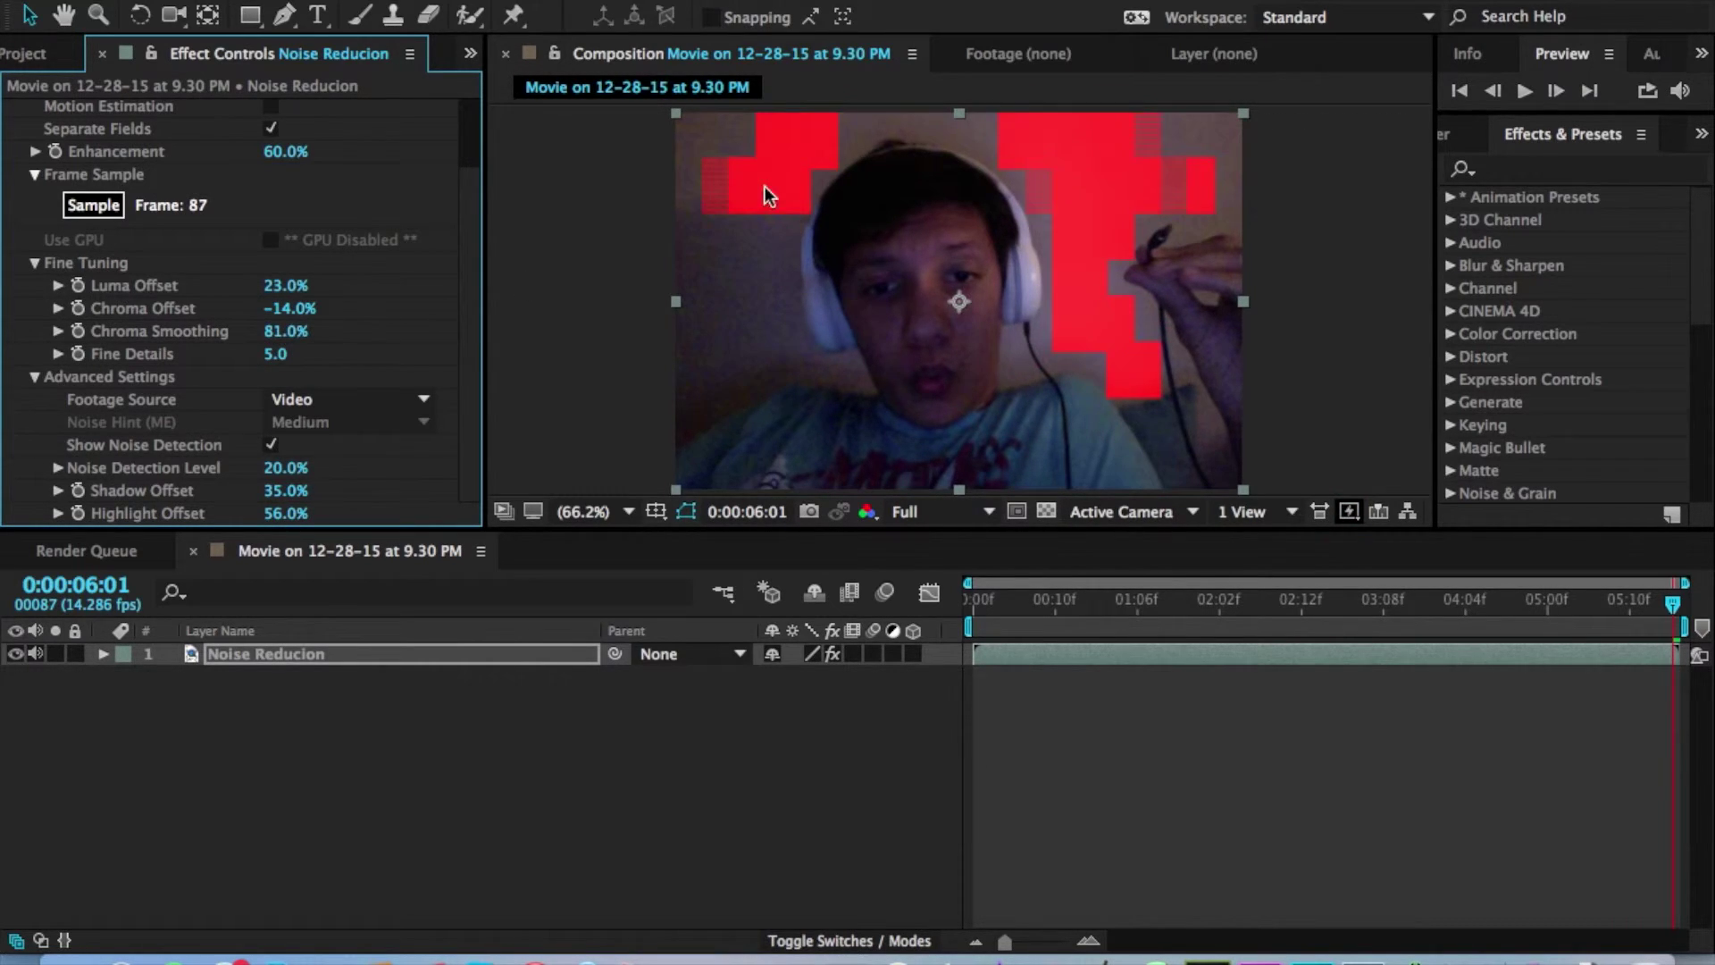
pyautogui.click(273, 444)
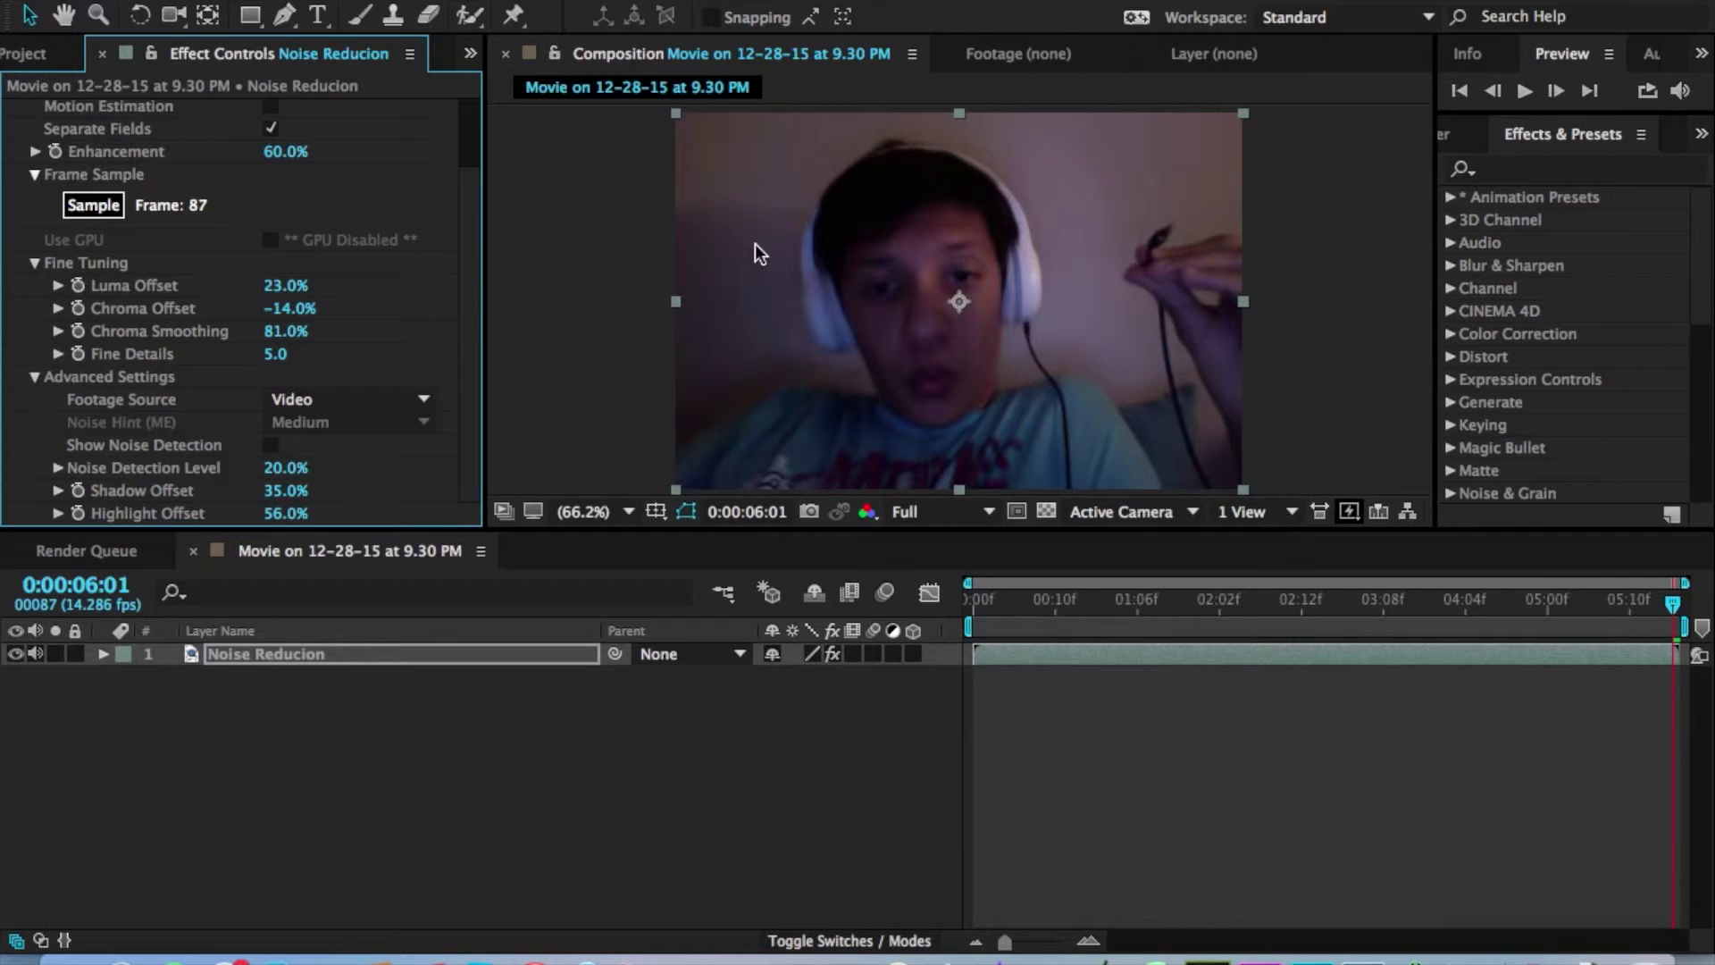
# Zoom the preview to 200%, pan toward the mouth, then fit the whole frame back in view.
pyautogui.press('.')
pyautogui.press('.')
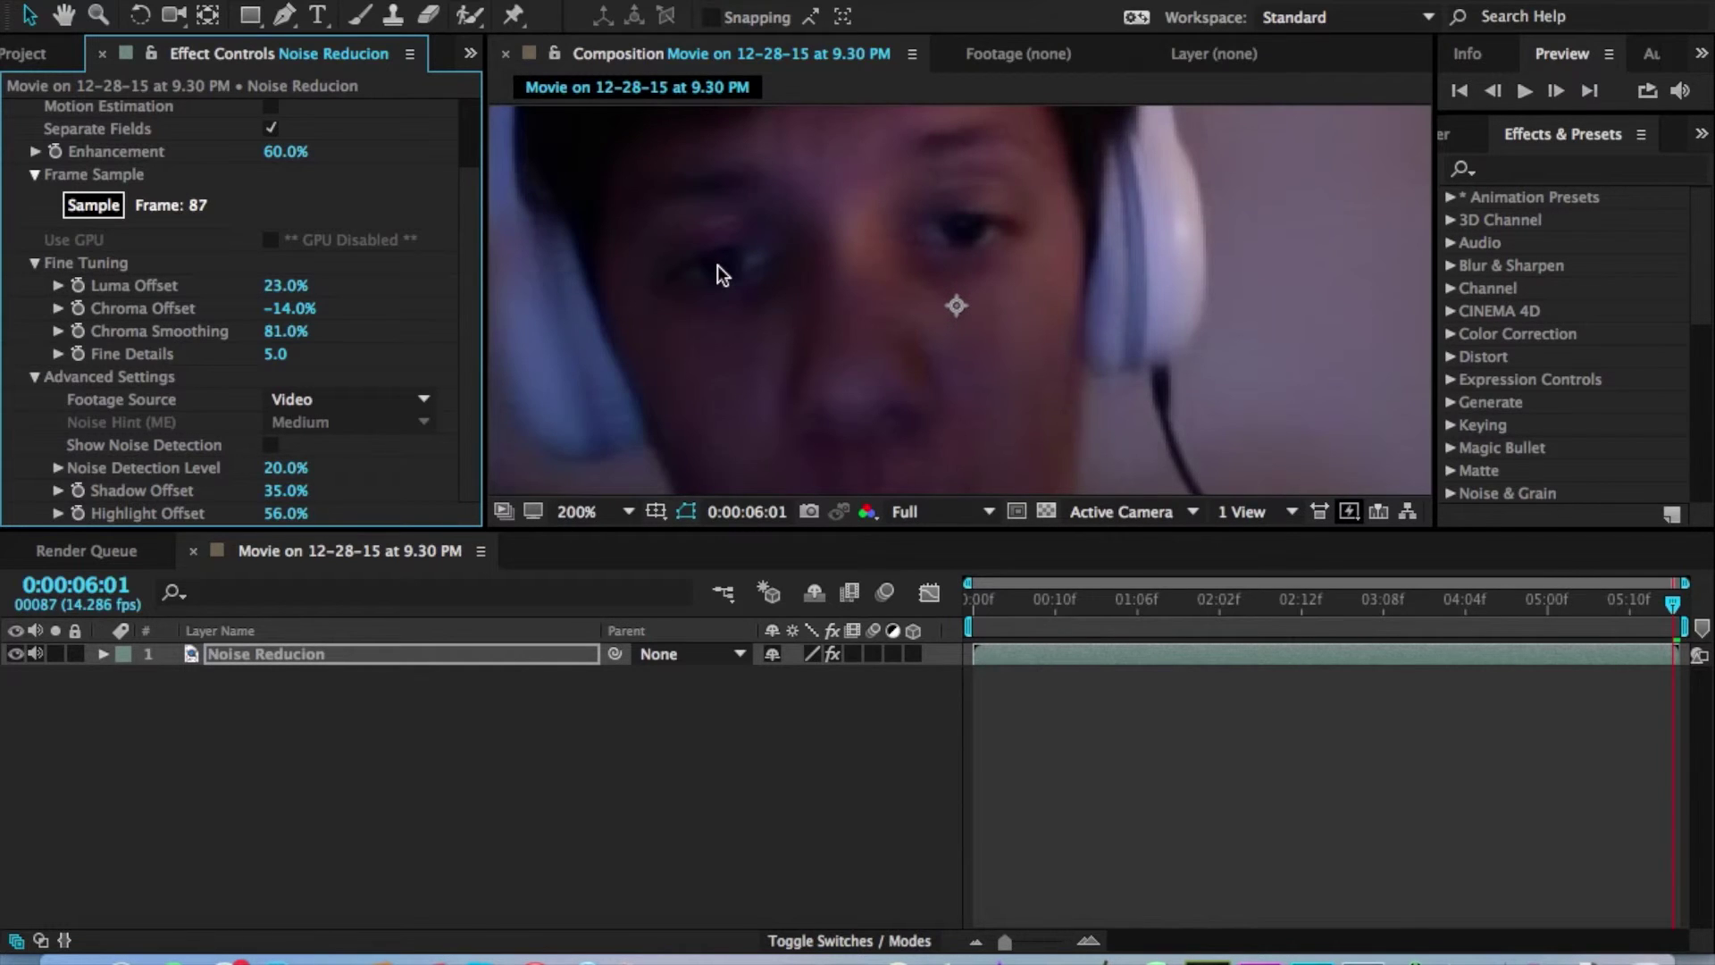
pyautogui.press('space')
pyautogui.moveTo(1105, 240); pyautogui.dragTo(1091, 102)
pyautogui.click(626, 511)
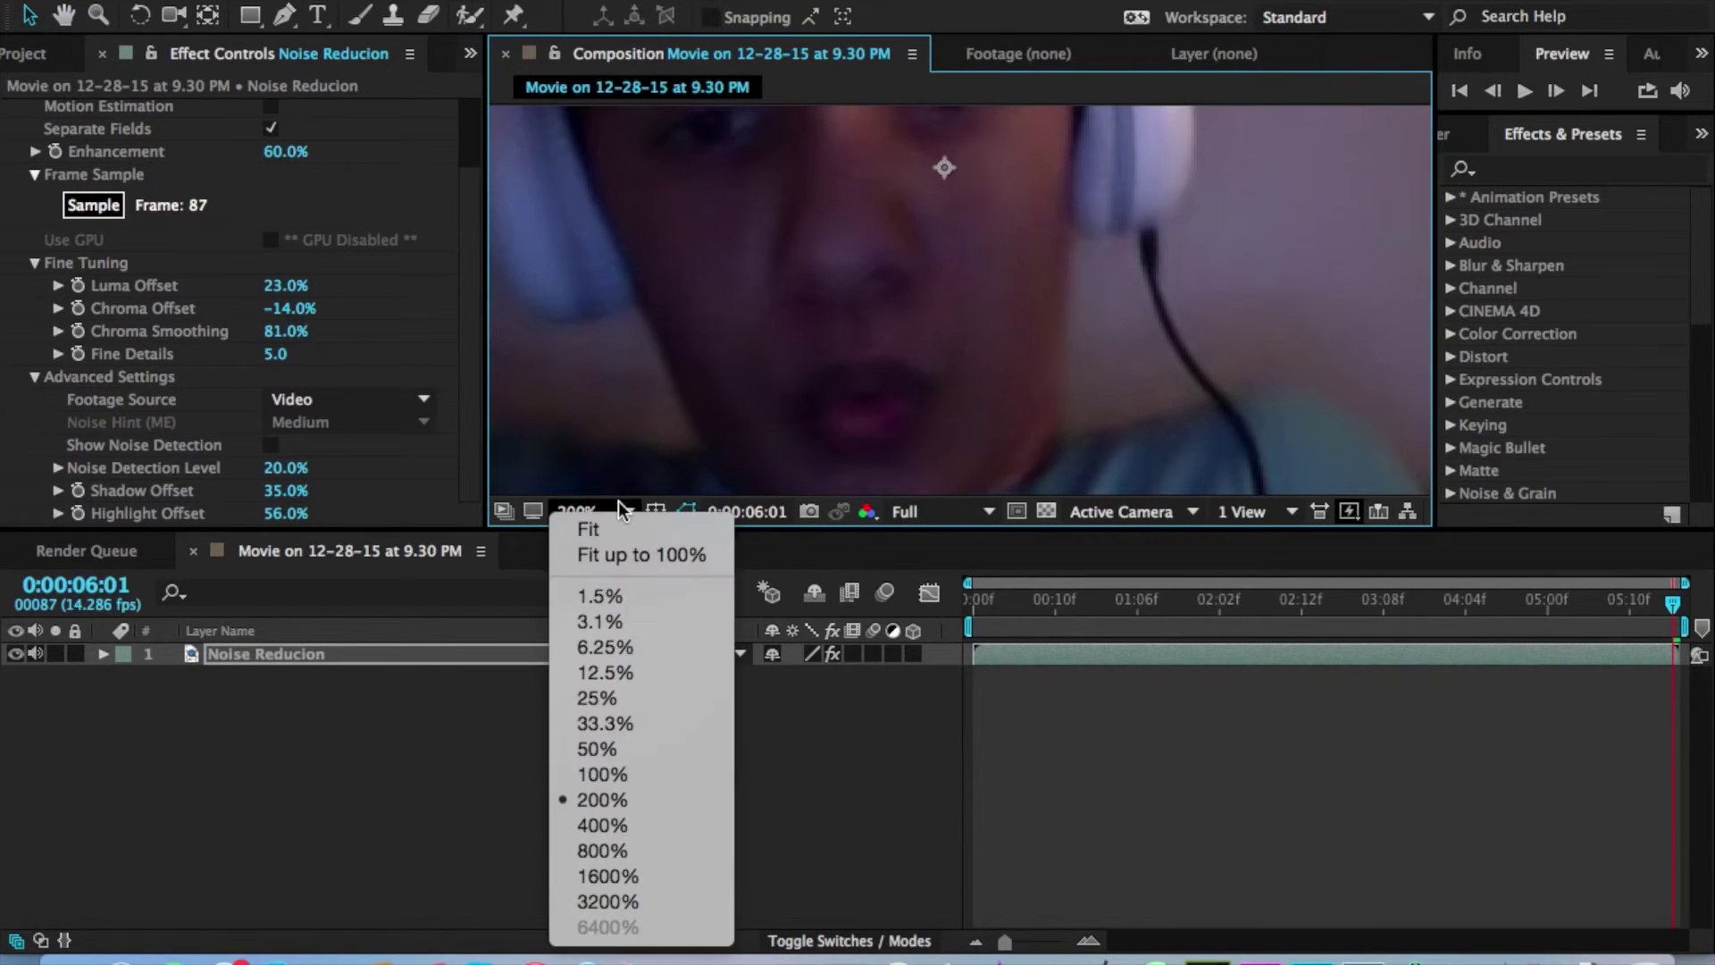
pyautogui.click(625, 511)
pyautogui.click(612, 507)
pyautogui.click(618, 533)
pyautogui.scroll(3, 99, 211)
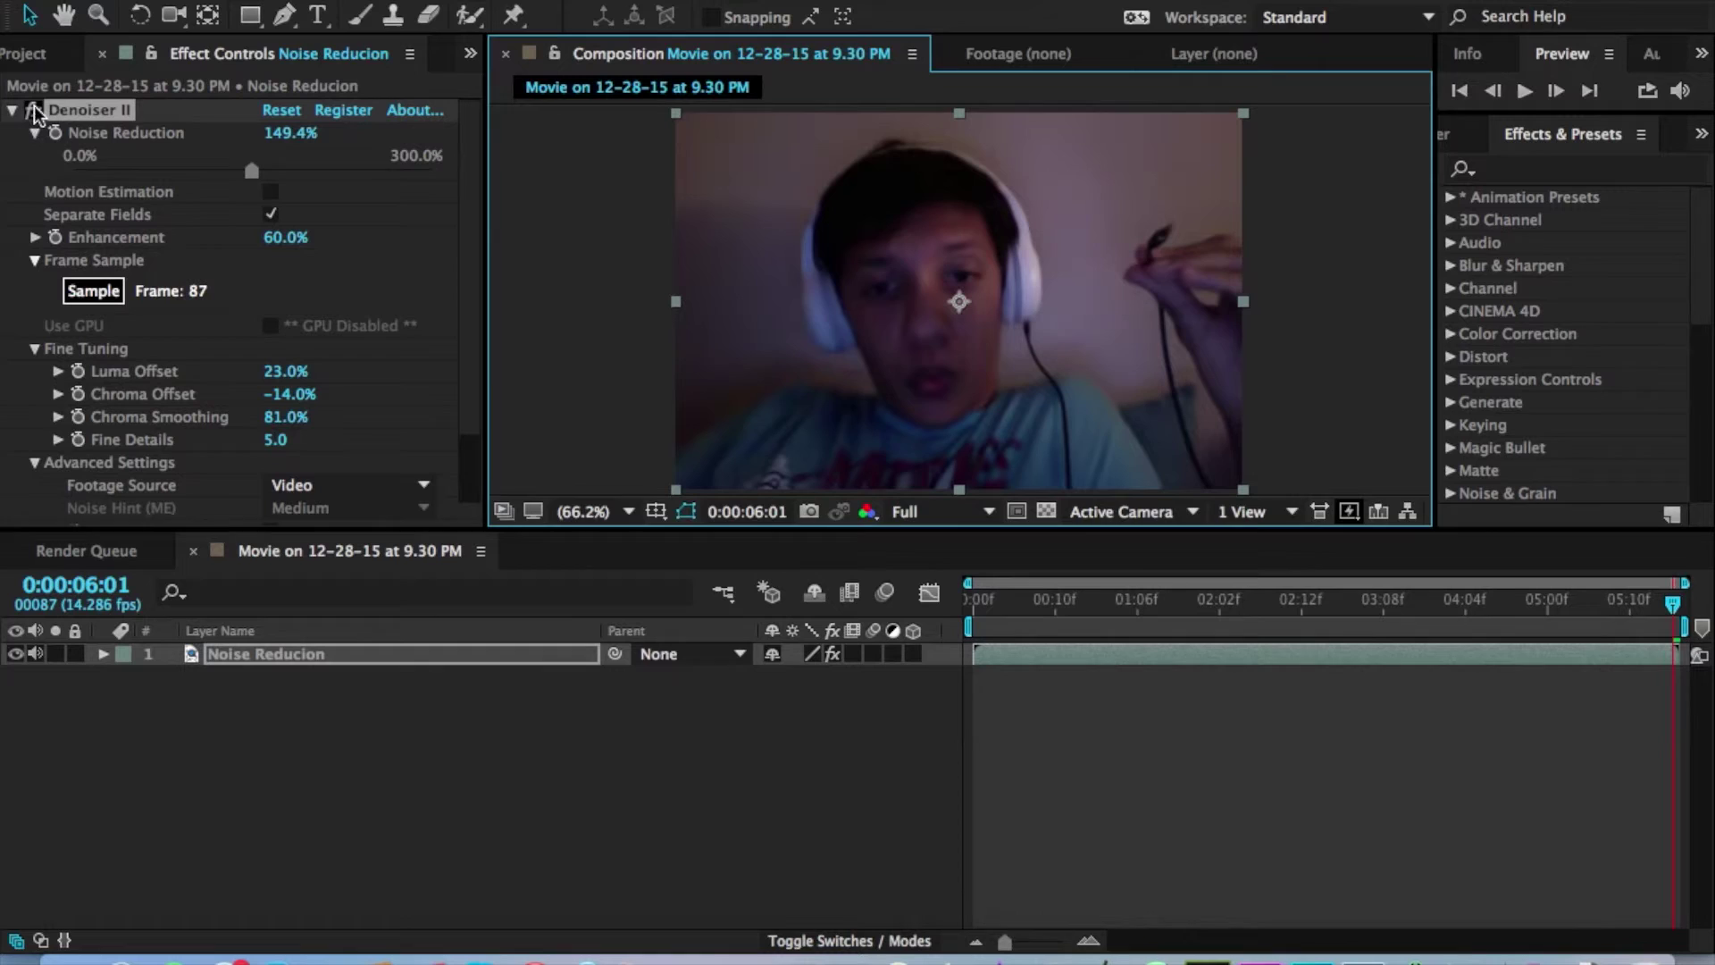
# Turn Denoiser II back on and collapse its settings.
pyautogui.click(33, 111)
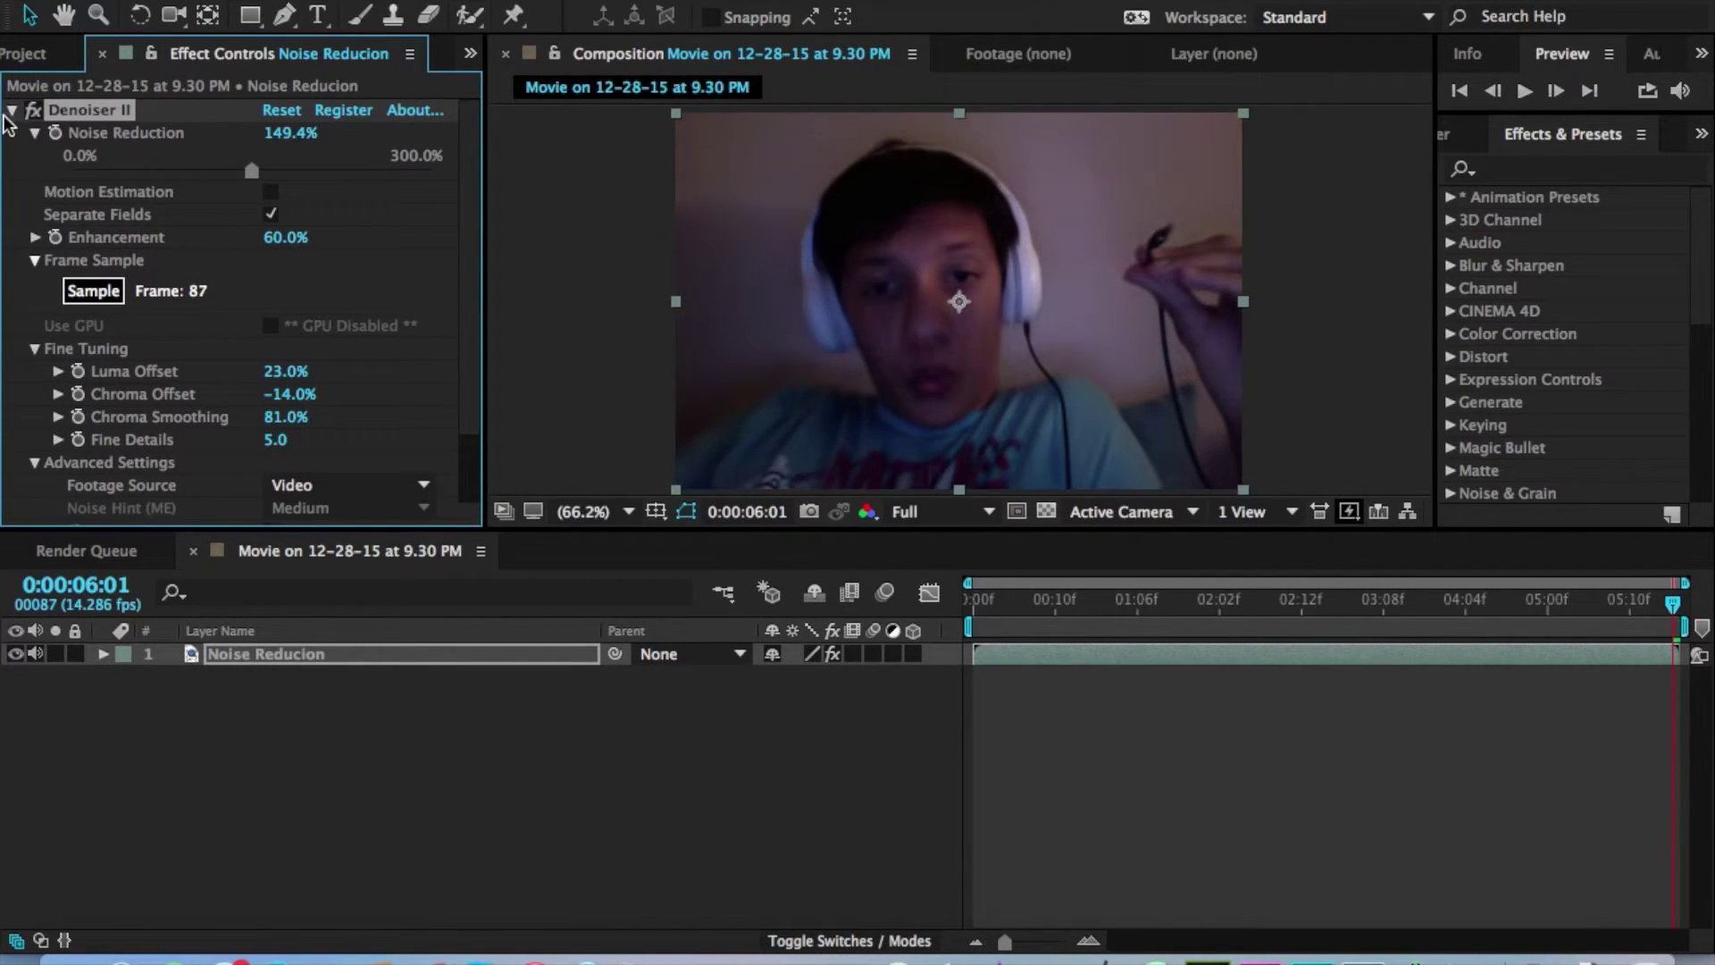
pyautogui.click(12, 110)
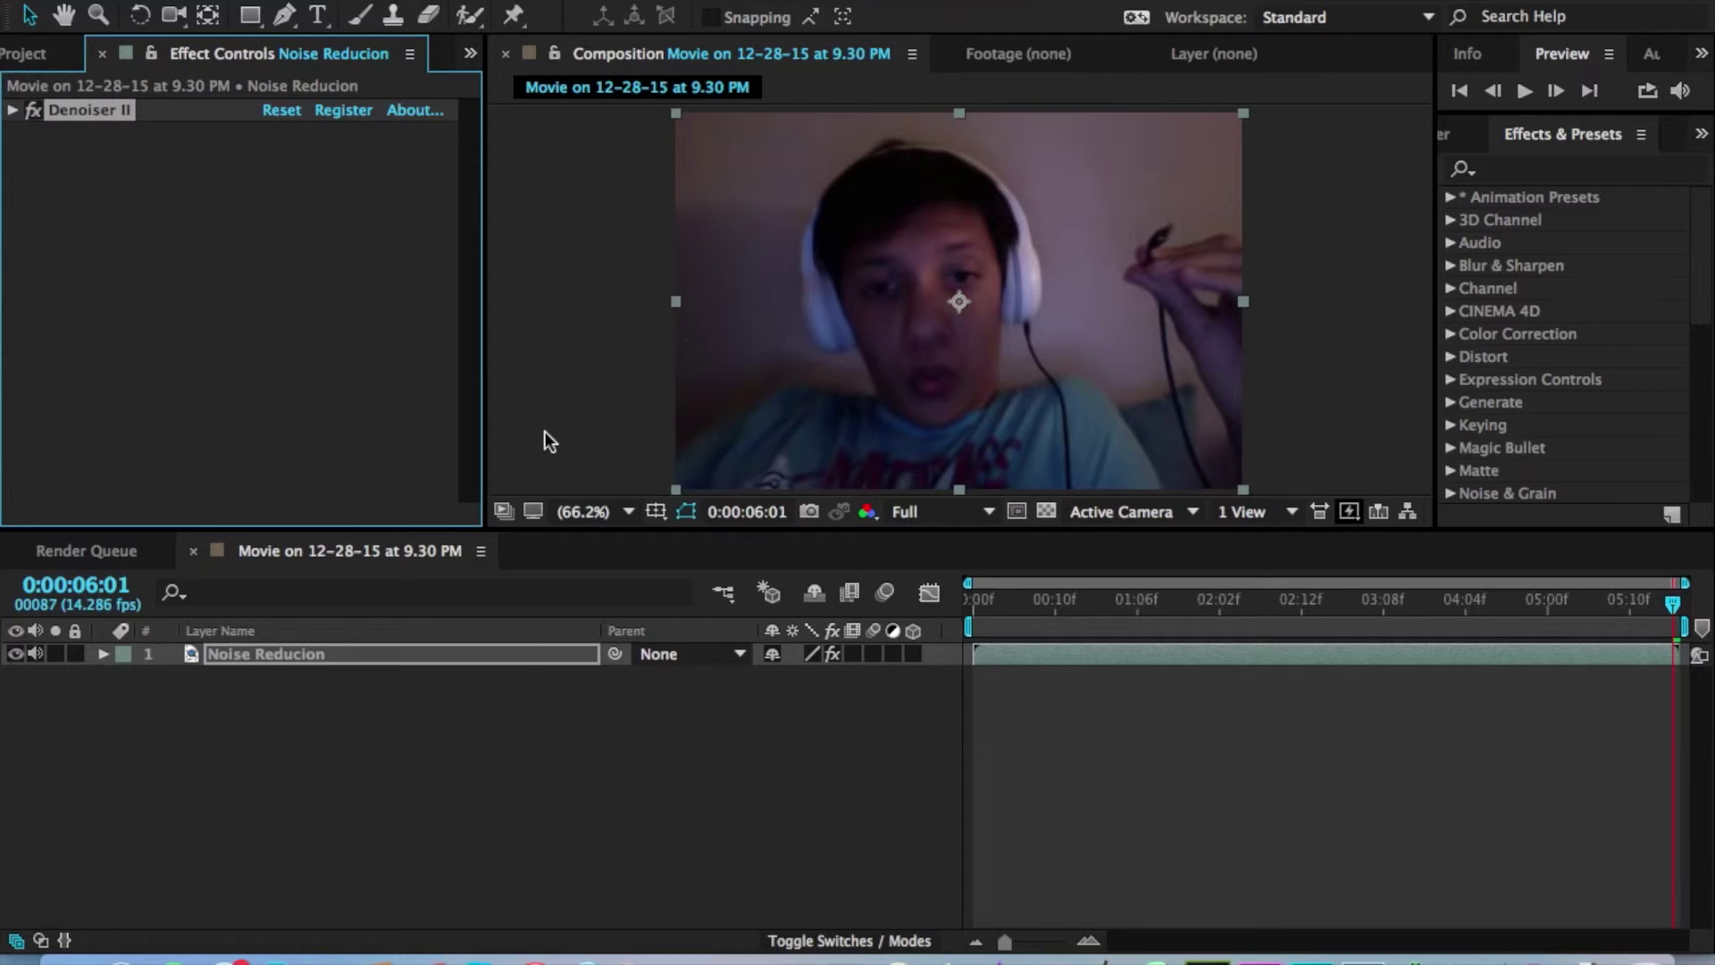
pyautogui.click(527, 657)
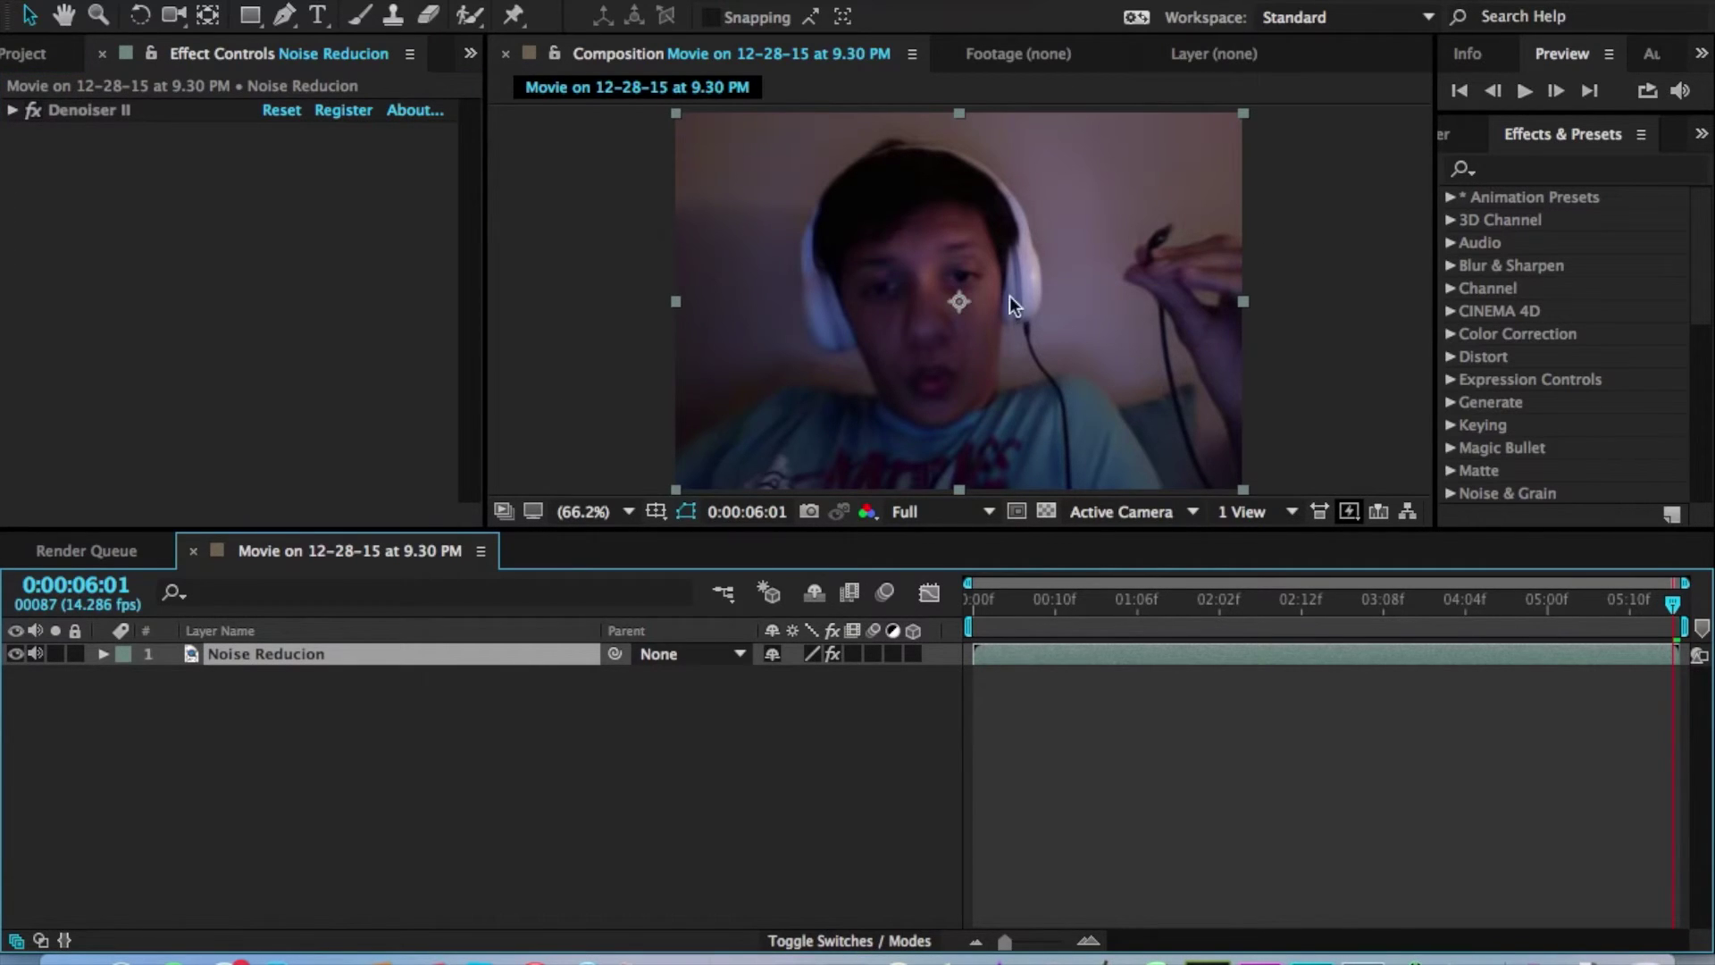
# Duplicate Denoiser II, set the copy's Noise Reduction to 10%, then delete the duplicate.
pyautogui.click(63, 111)
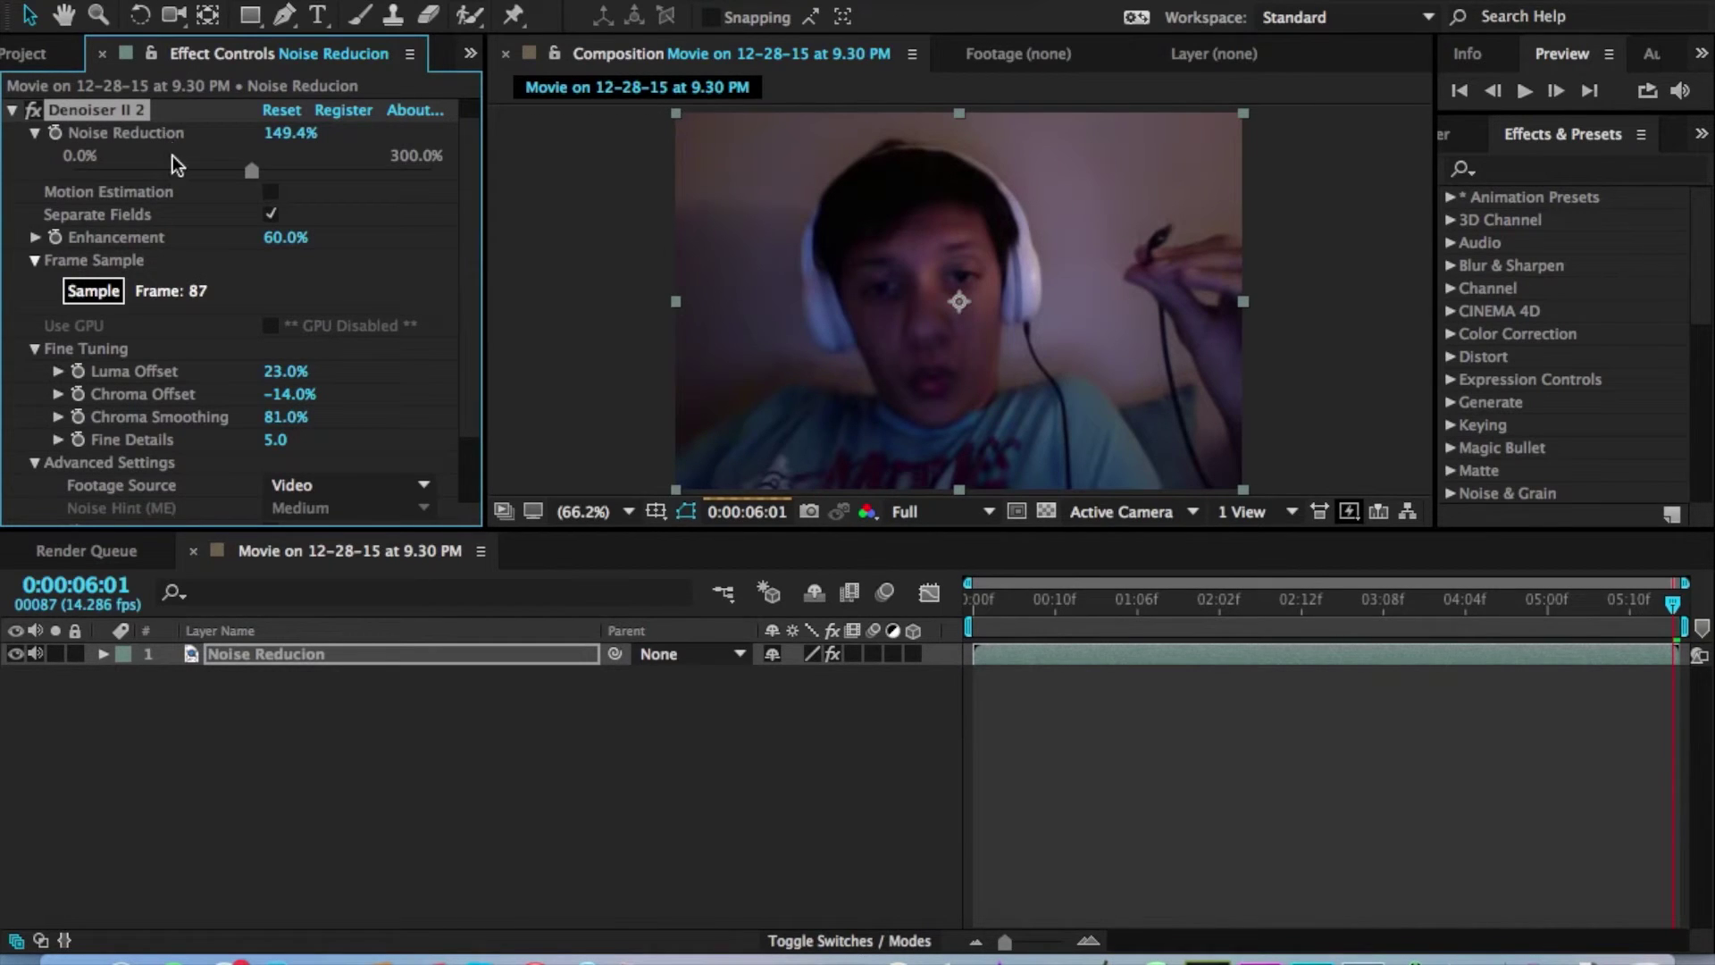
pyautogui.moveTo(251, 170); pyautogui.dragTo(100, 182)
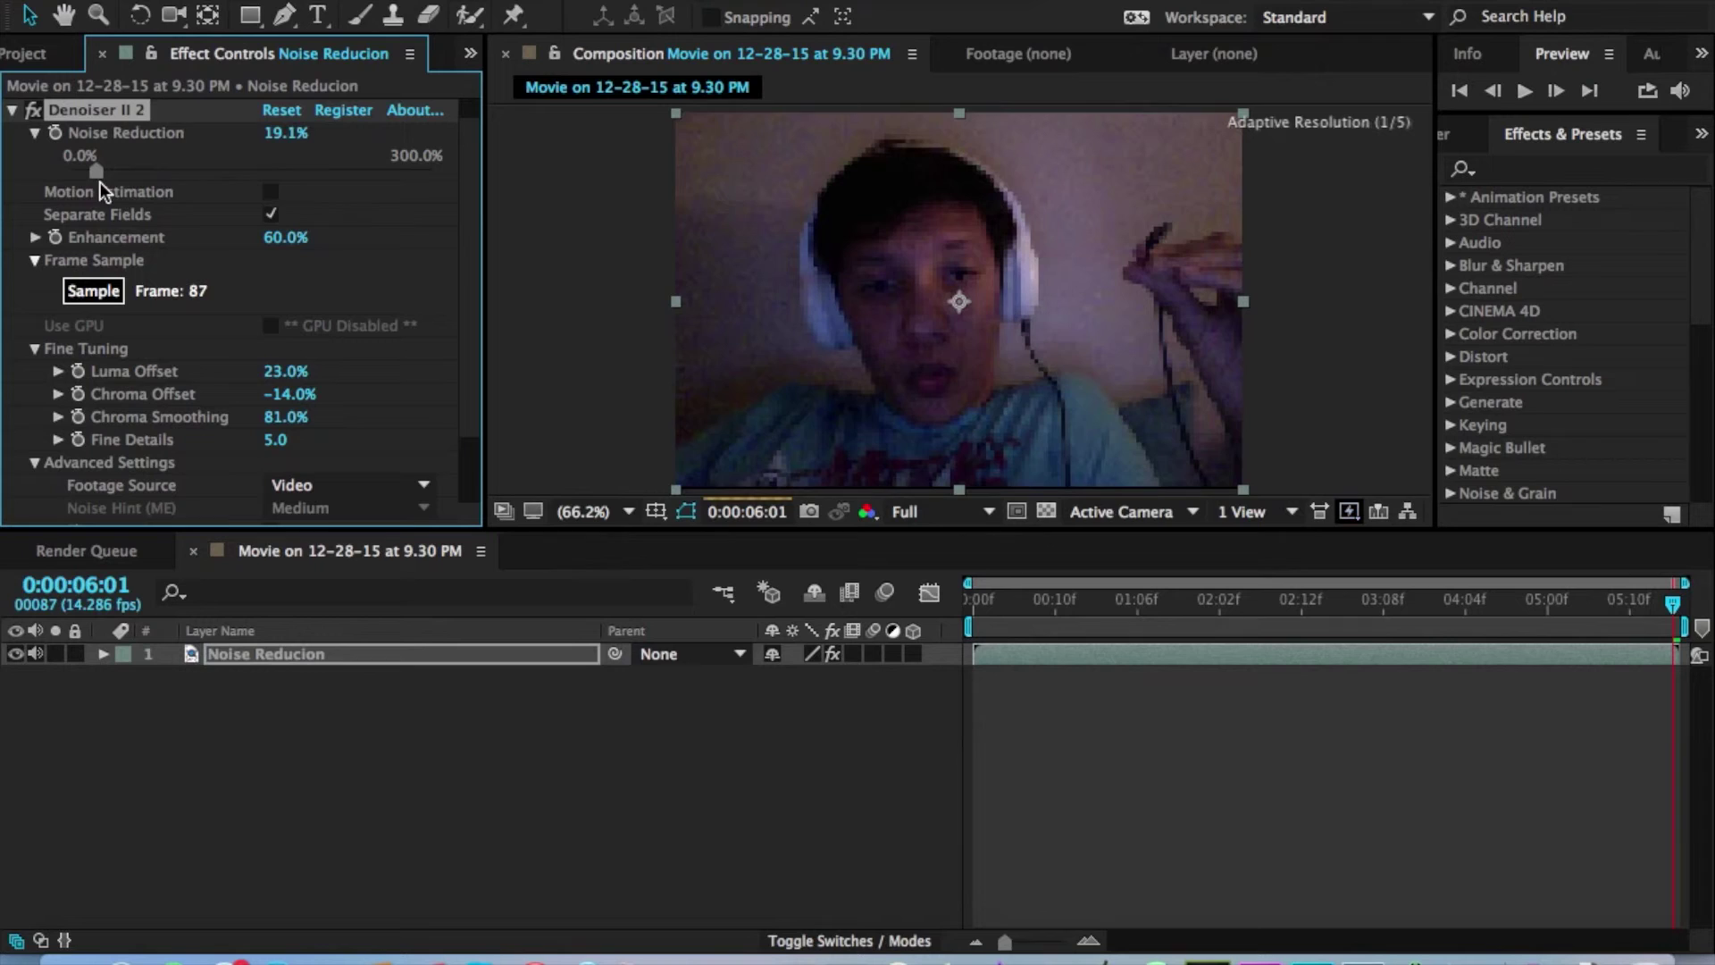
pyautogui.click(268, 132)
pyautogui.write('1')
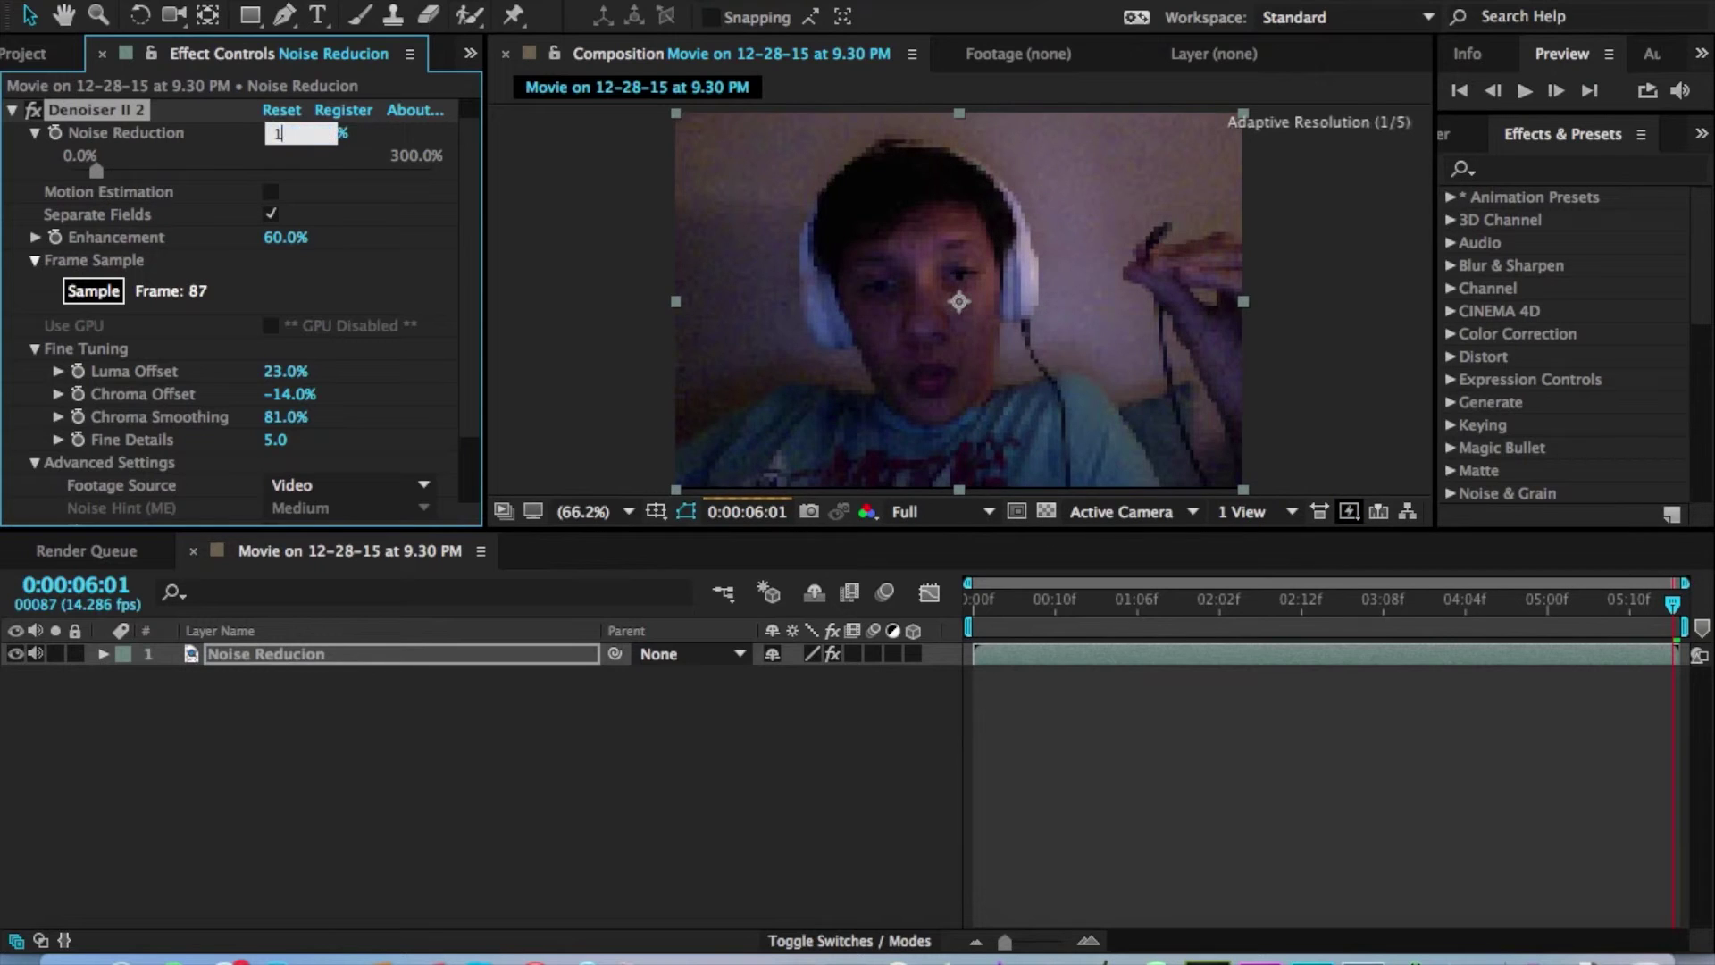
pyautogui.write('0')
pyautogui.press('Return')
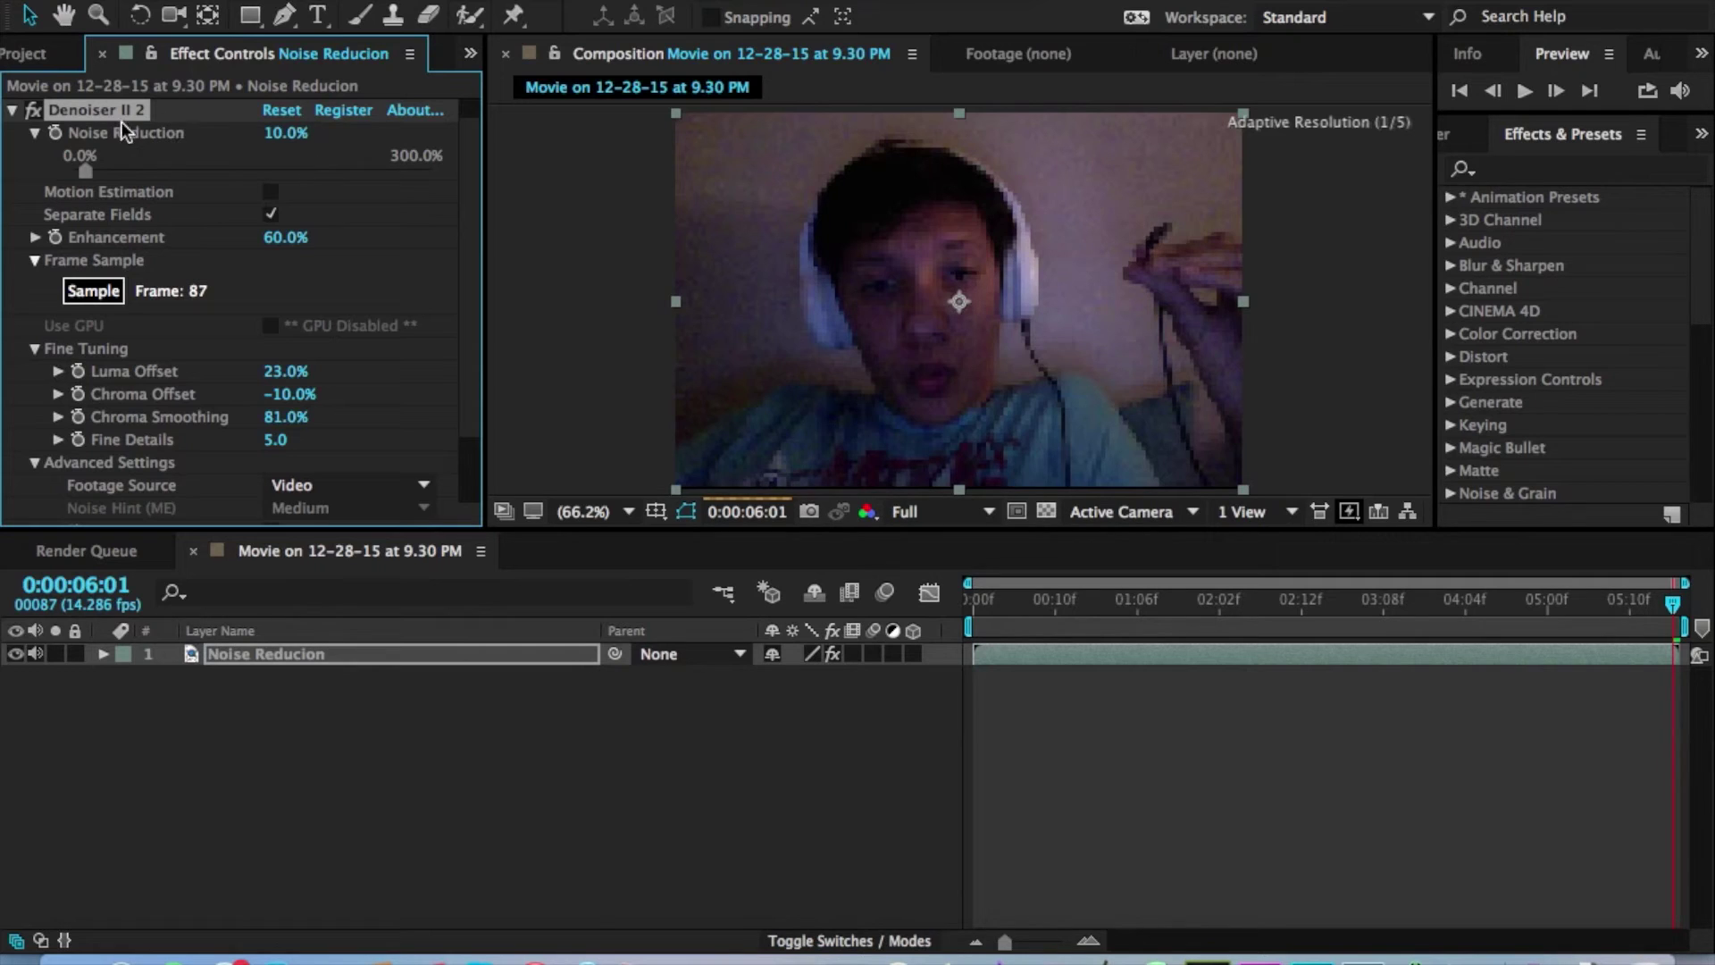
pyautogui.press('Delete')
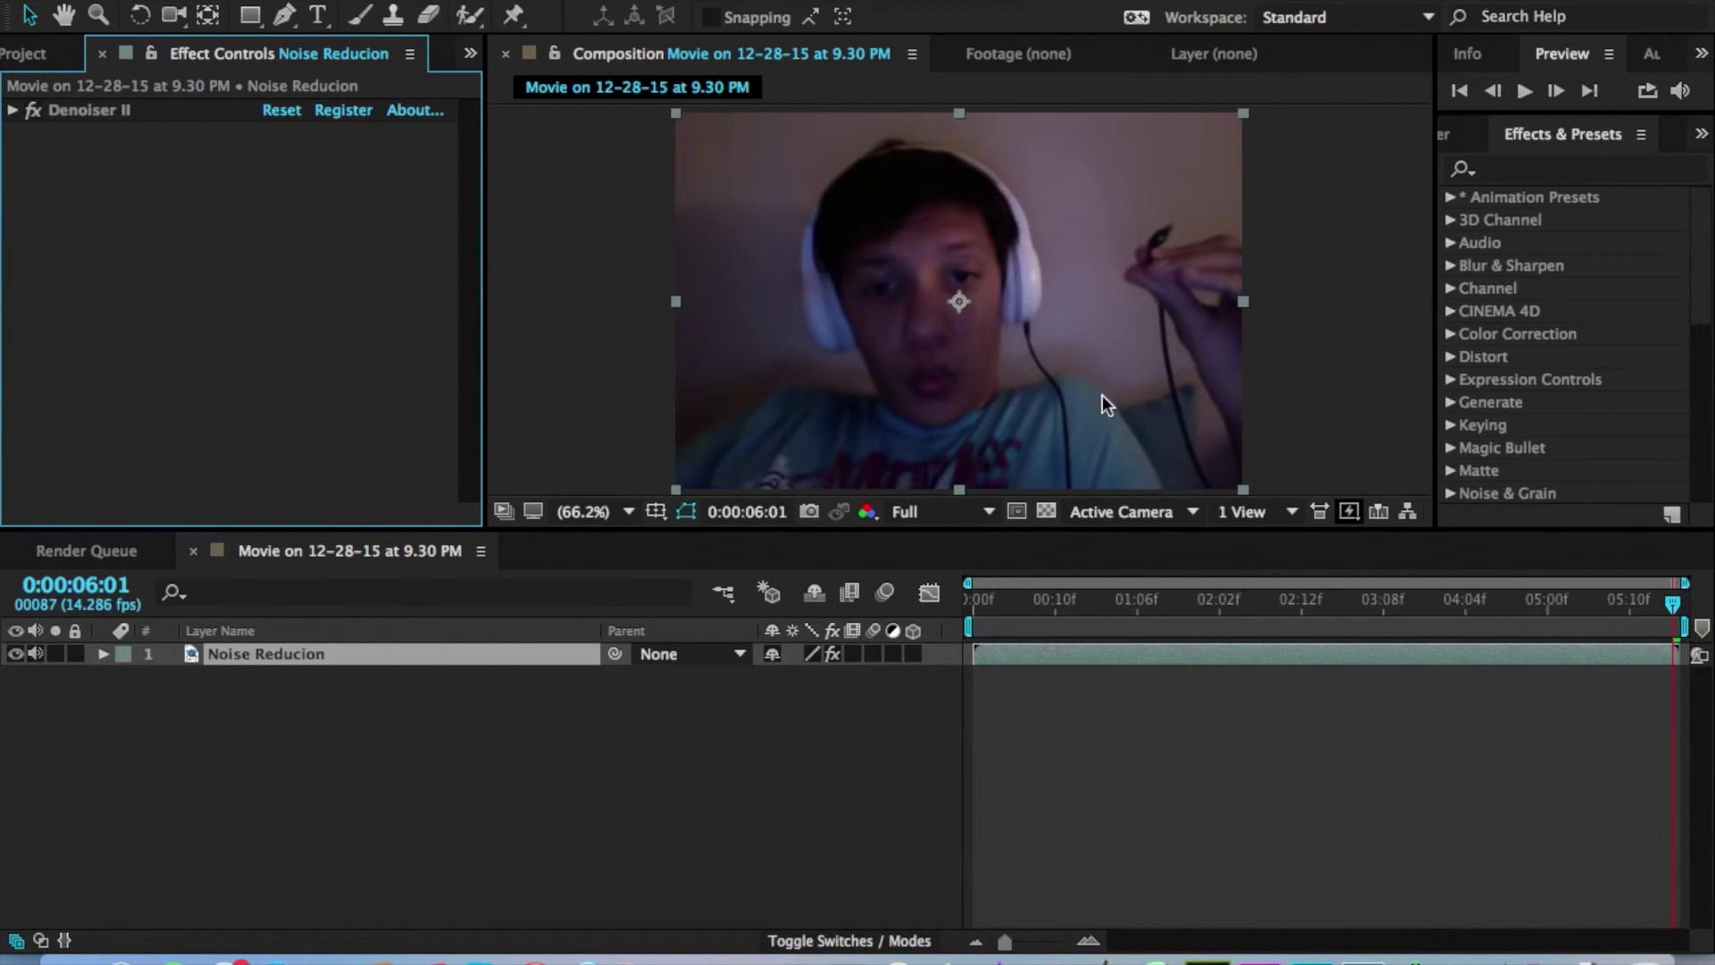
# Scrub the denoised clip, then play the preview from the start and stop it about one second in.
pyautogui.moveTo(1022, 607); pyautogui.dragTo(850, 656)
pyautogui.click(1022, 730)
pyautogui.press('space')
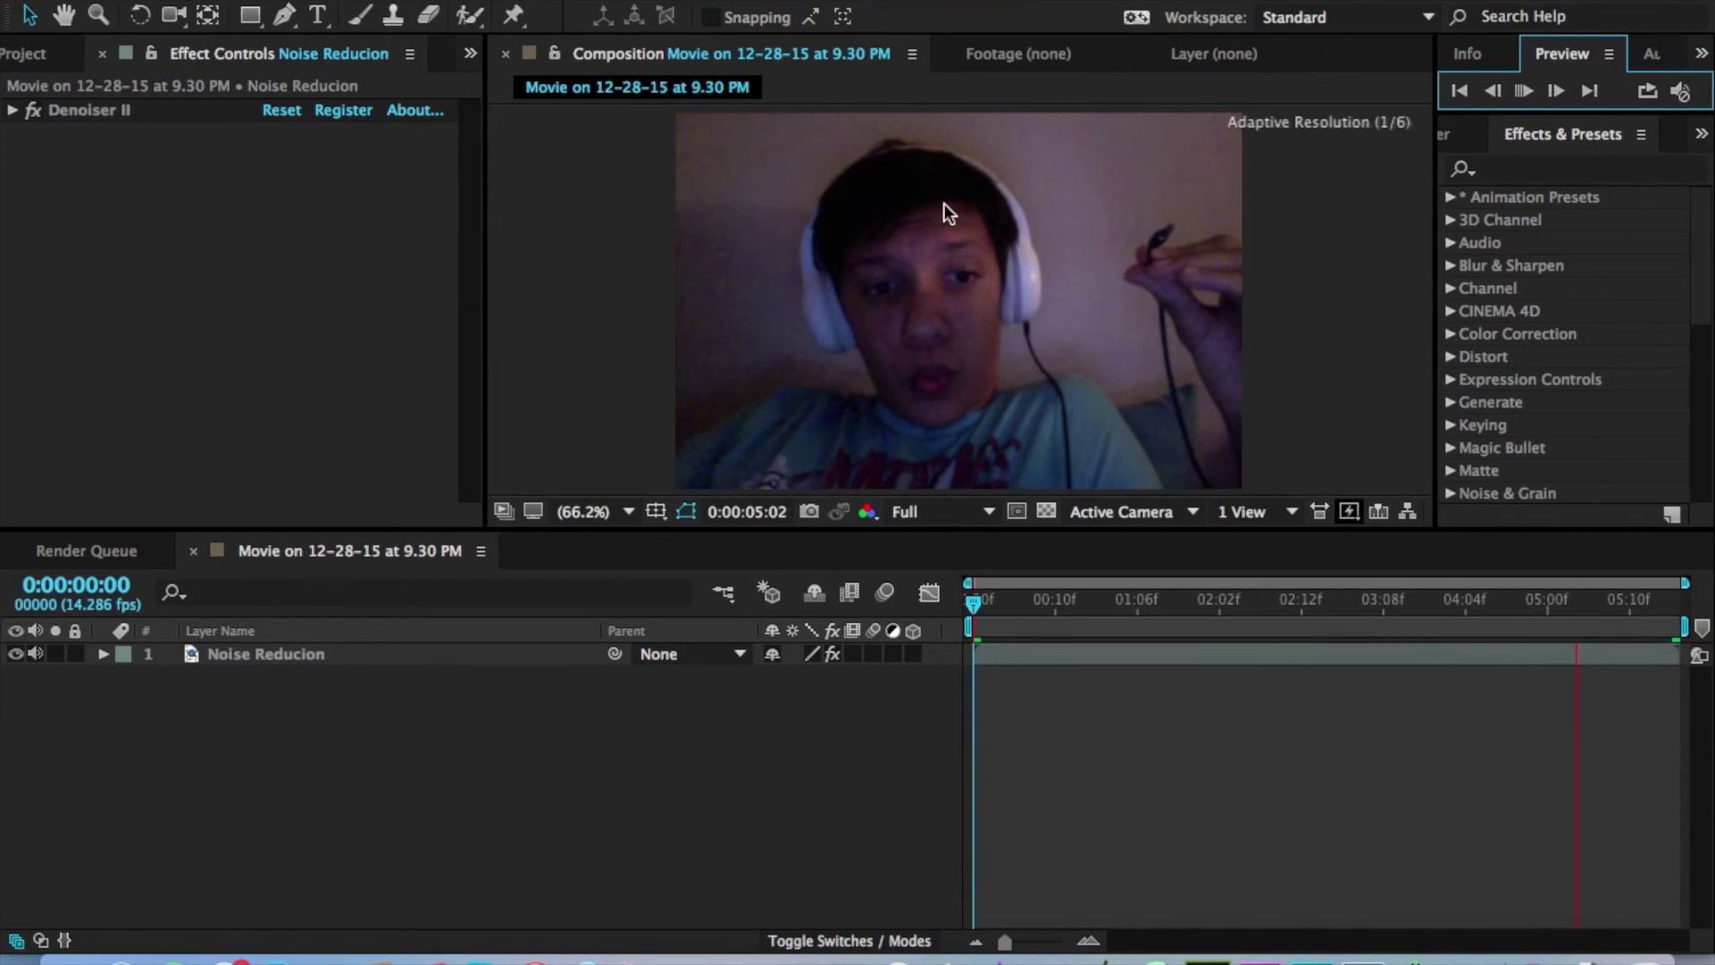
pyautogui.press('space')
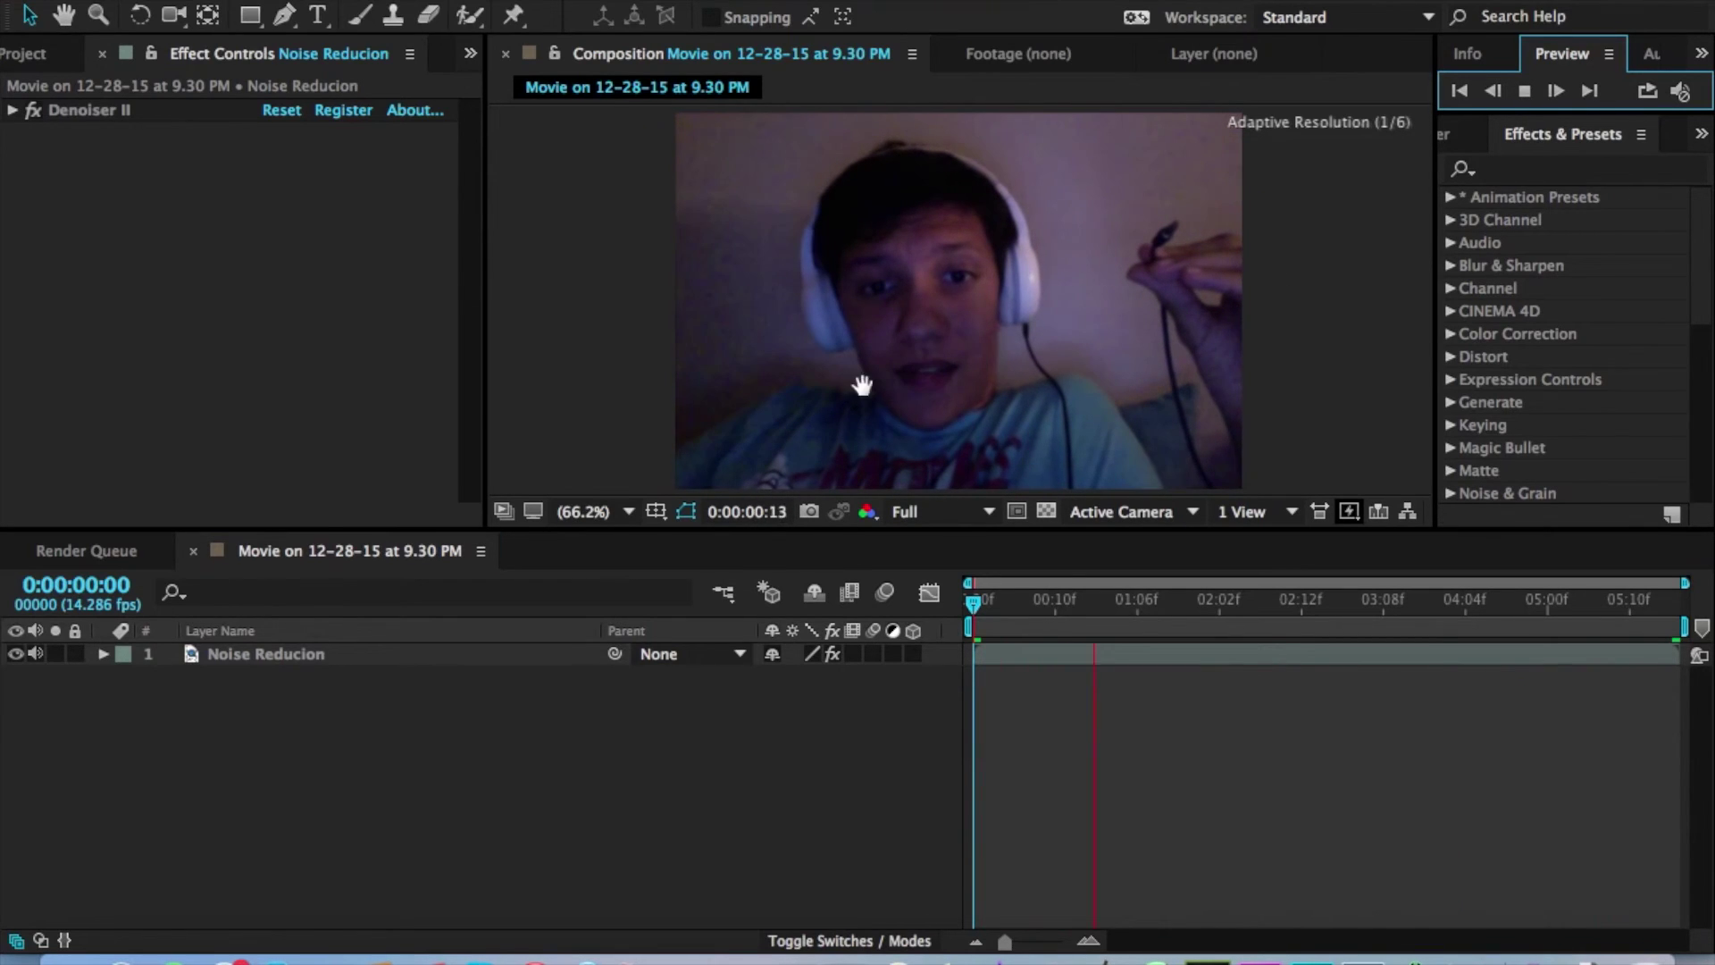
pyautogui.press('space')
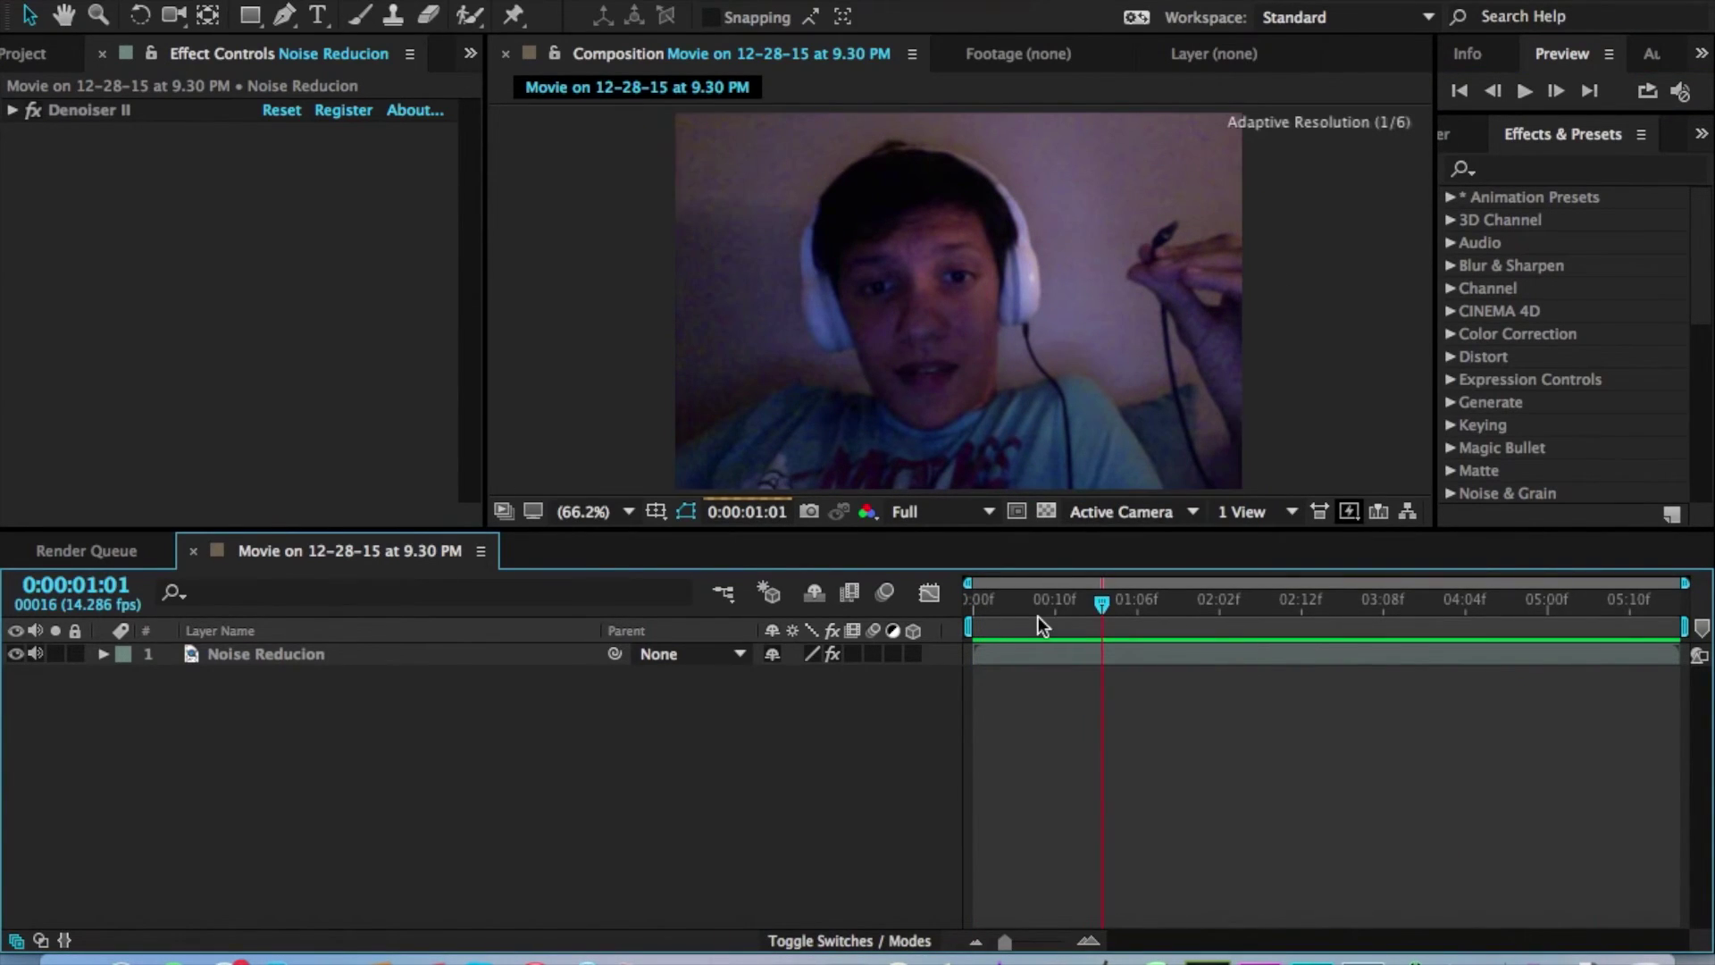
# With the Noise Reducion layer selected, add the composition to the Render Queue.
pyautogui.click(806, 305)
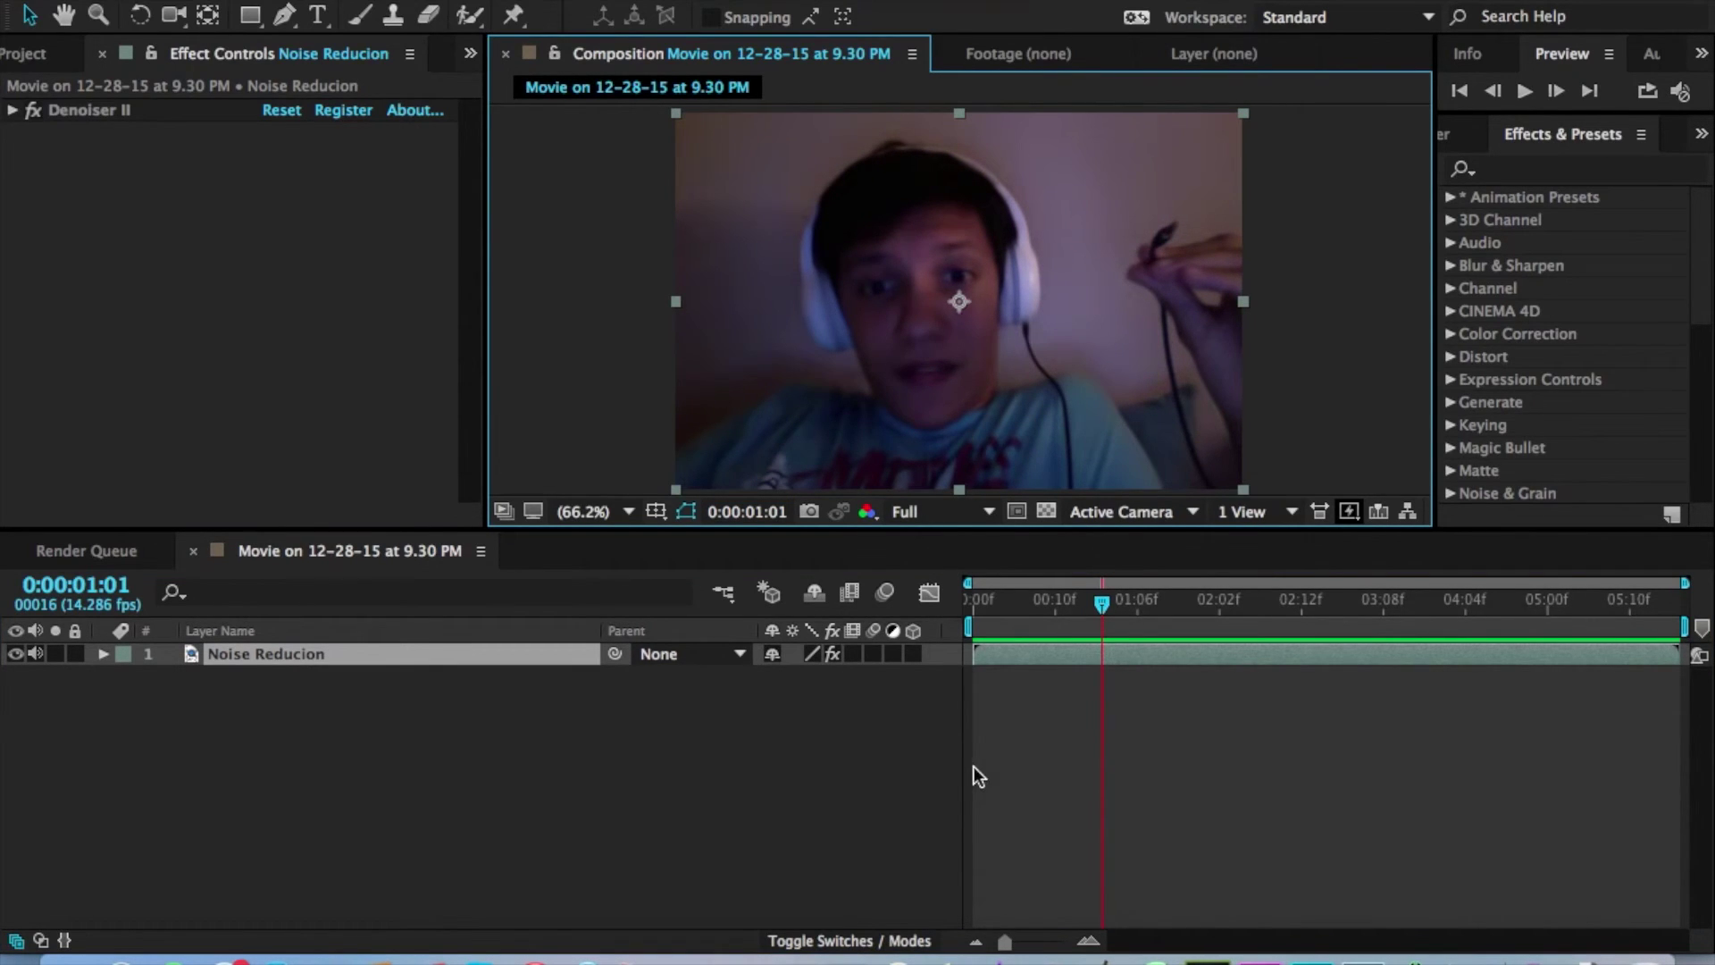
pyautogui.click(1060, 753)
pyautogui.click(583, 663)
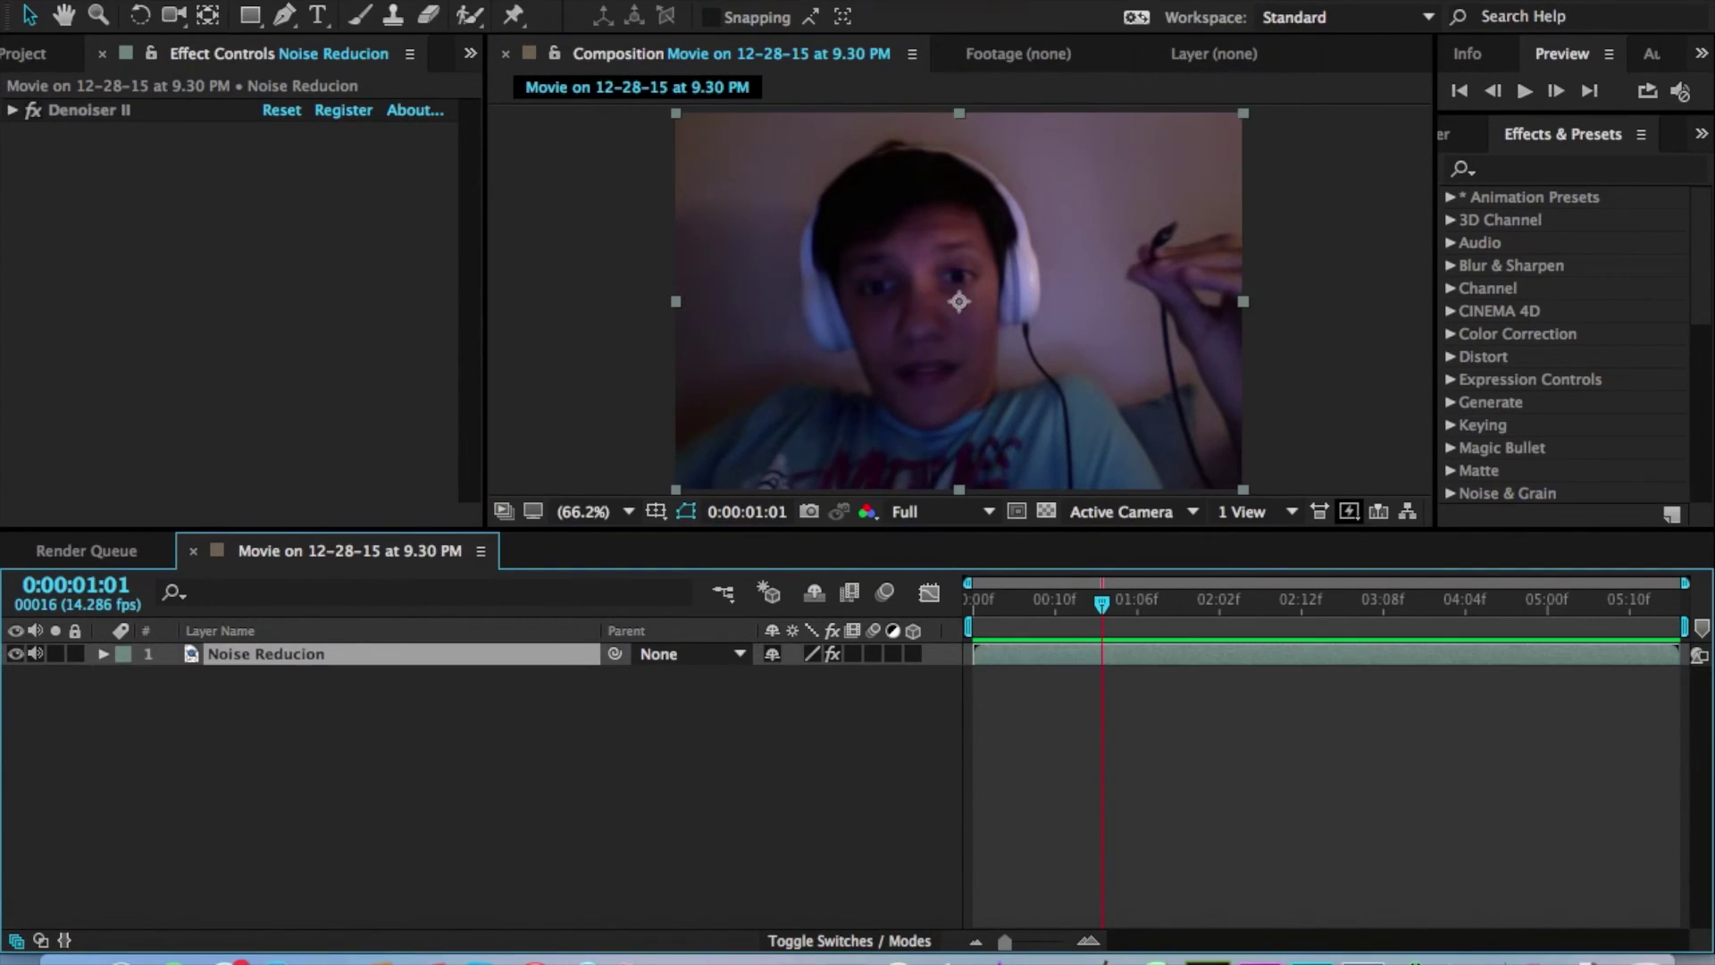
pyautogui.click(384, 2)
pyautogui.click(433, 177)
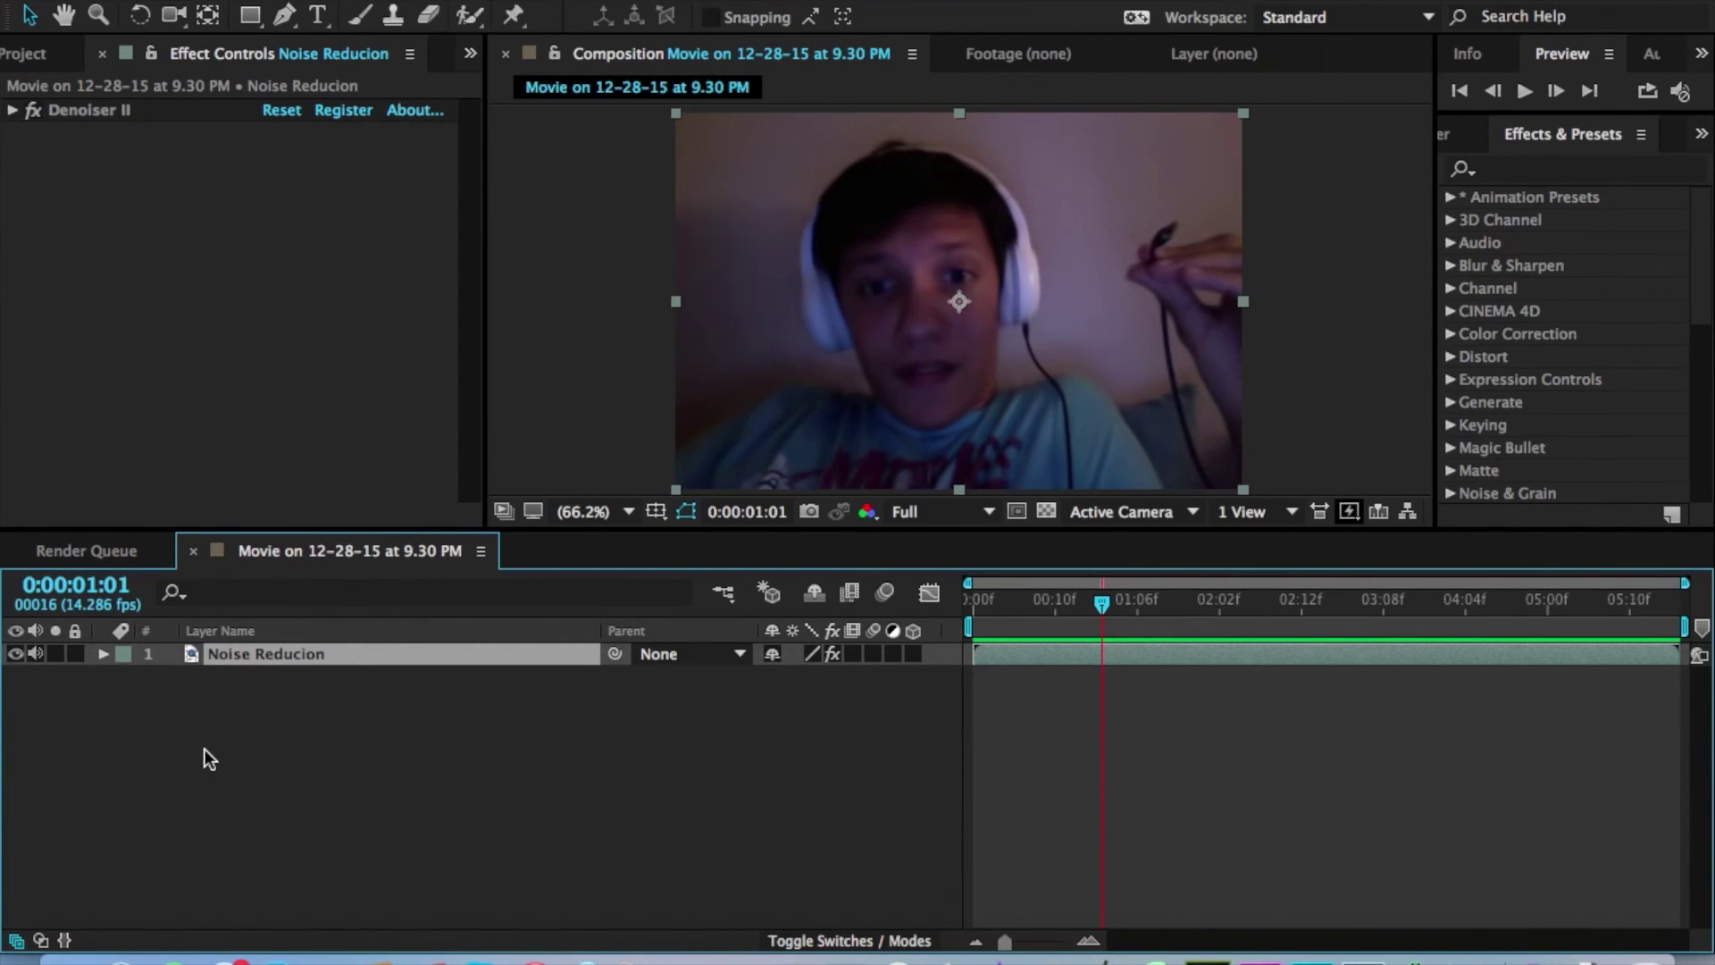